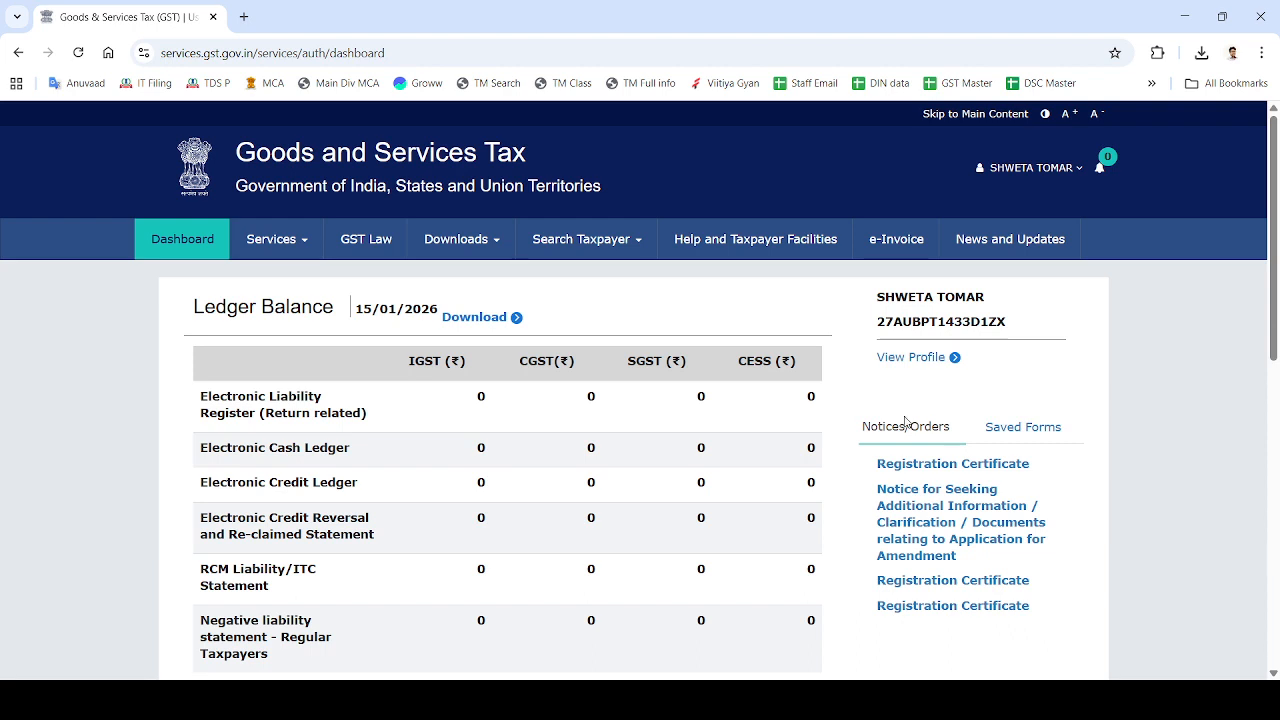
# From the Returns Dashboard, search 2025-26 returns for Quarter 3 (Oct - Dec), December.
pyautogui.click(280, 250)
pyautogui.moveTo(348, 280)
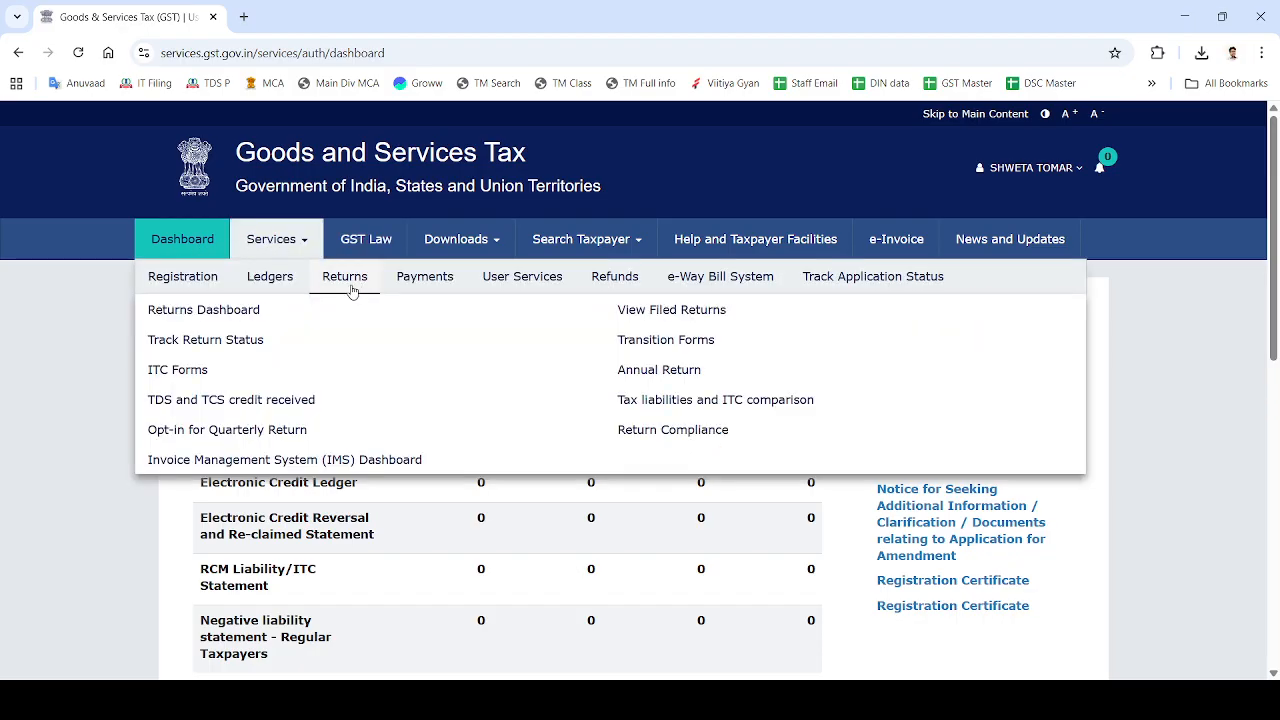
pyautogui.click(202, 309)
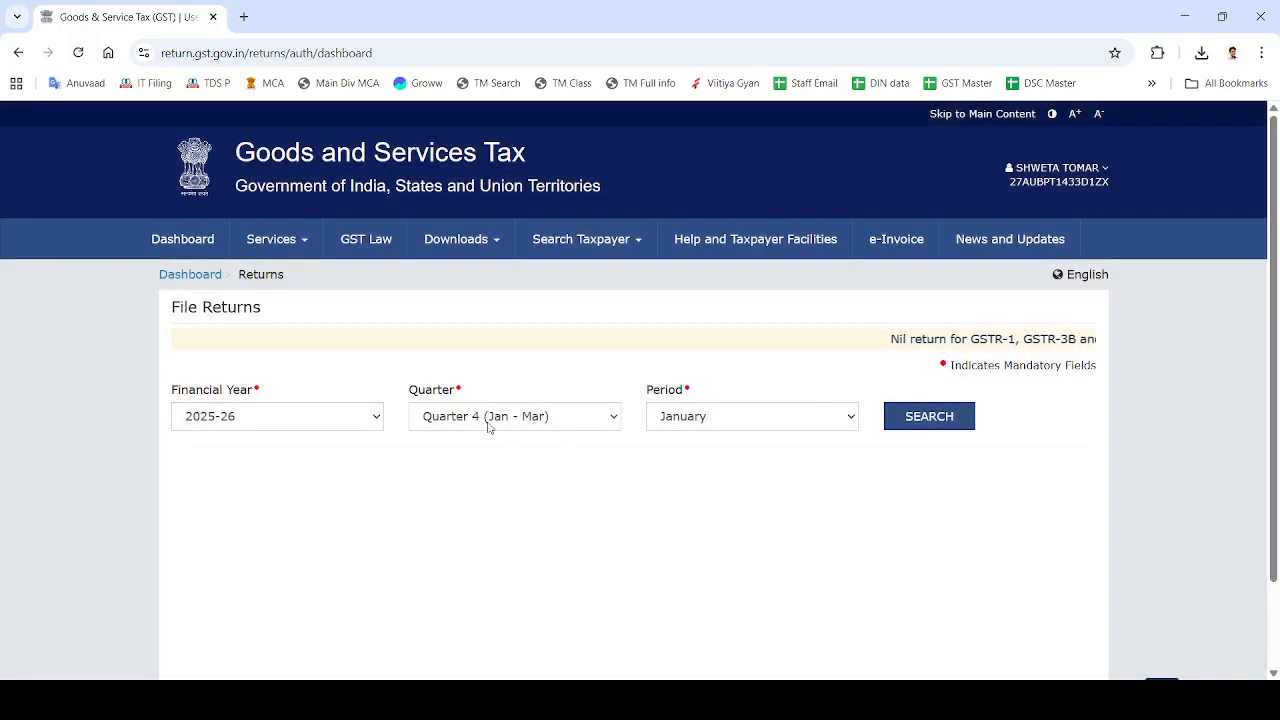
pyautogui.click(489, 418)
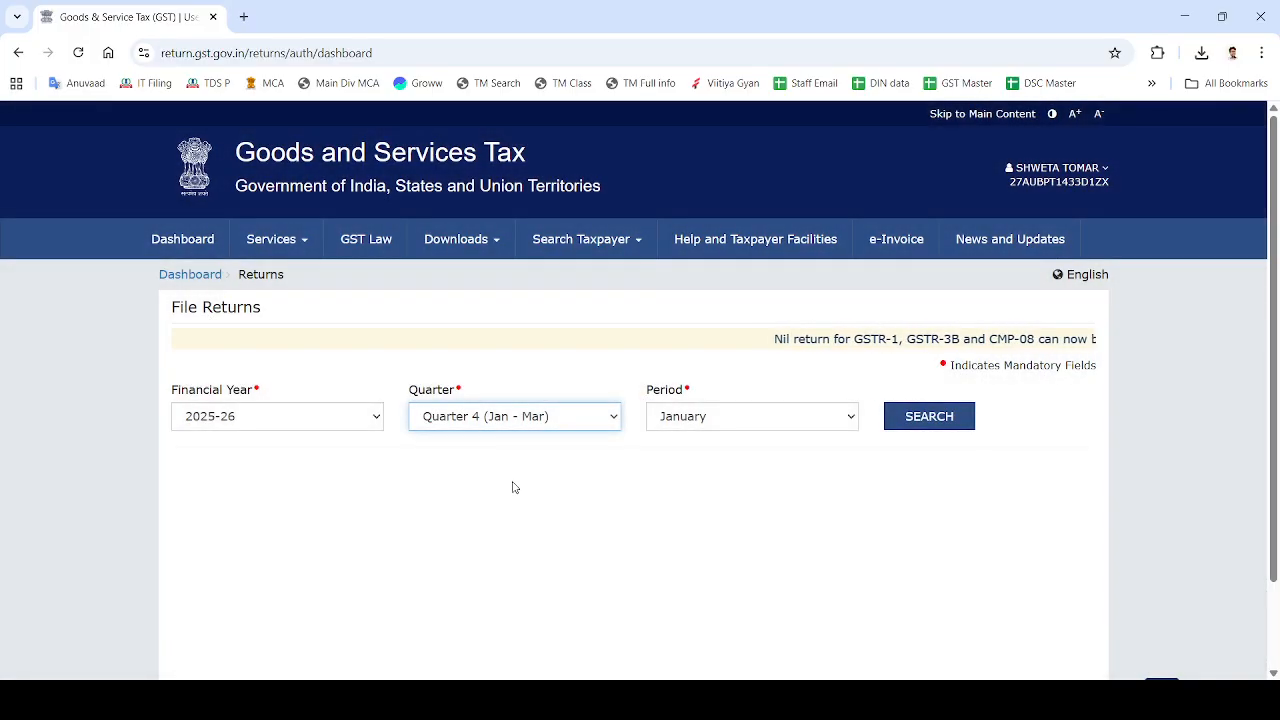
pyautogui.press('Up')
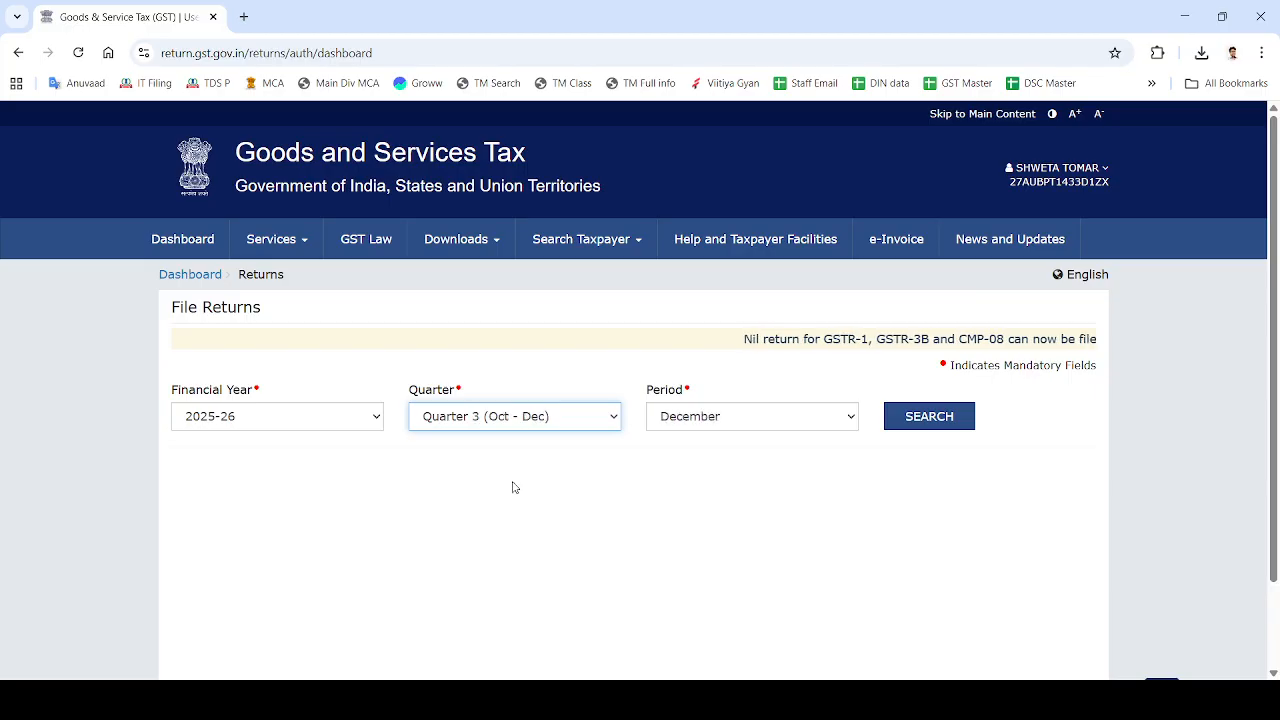
pyautogui.click(933, 422)
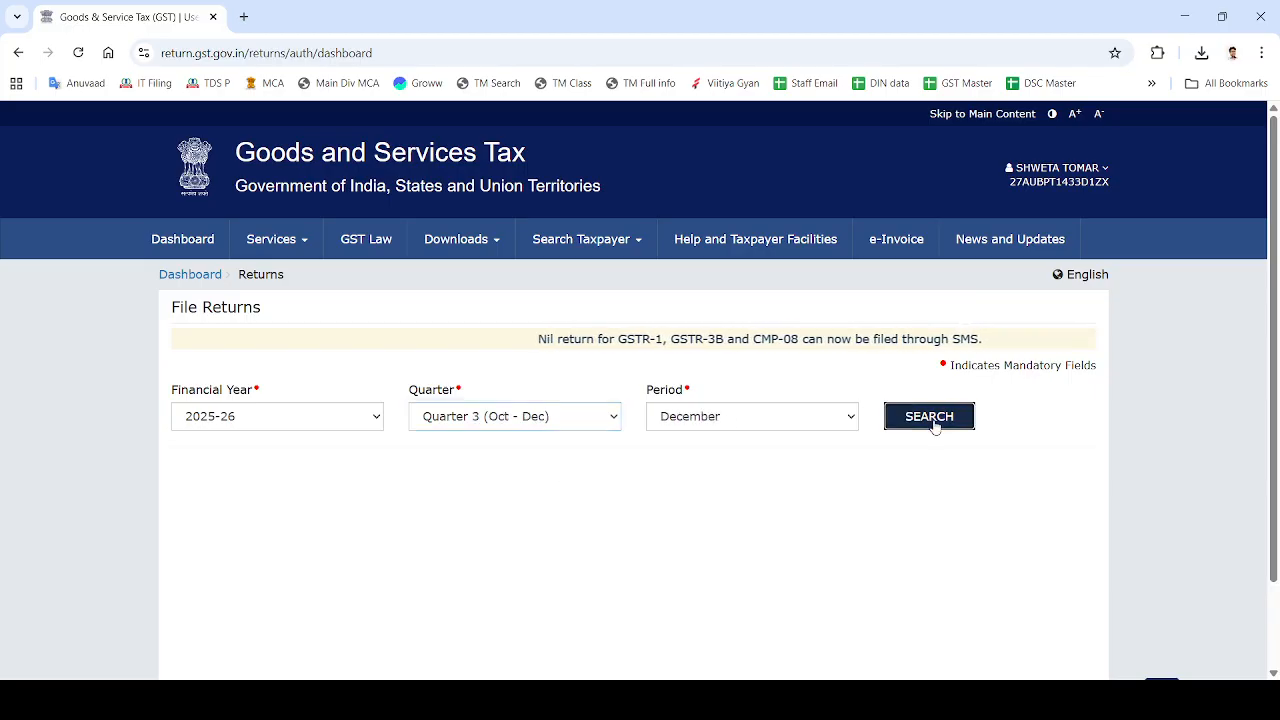
# View the December GSTR-1, confirm its Filed status, and go back to the dashboard.
pyautogui.scroll(-4, 933, 420)
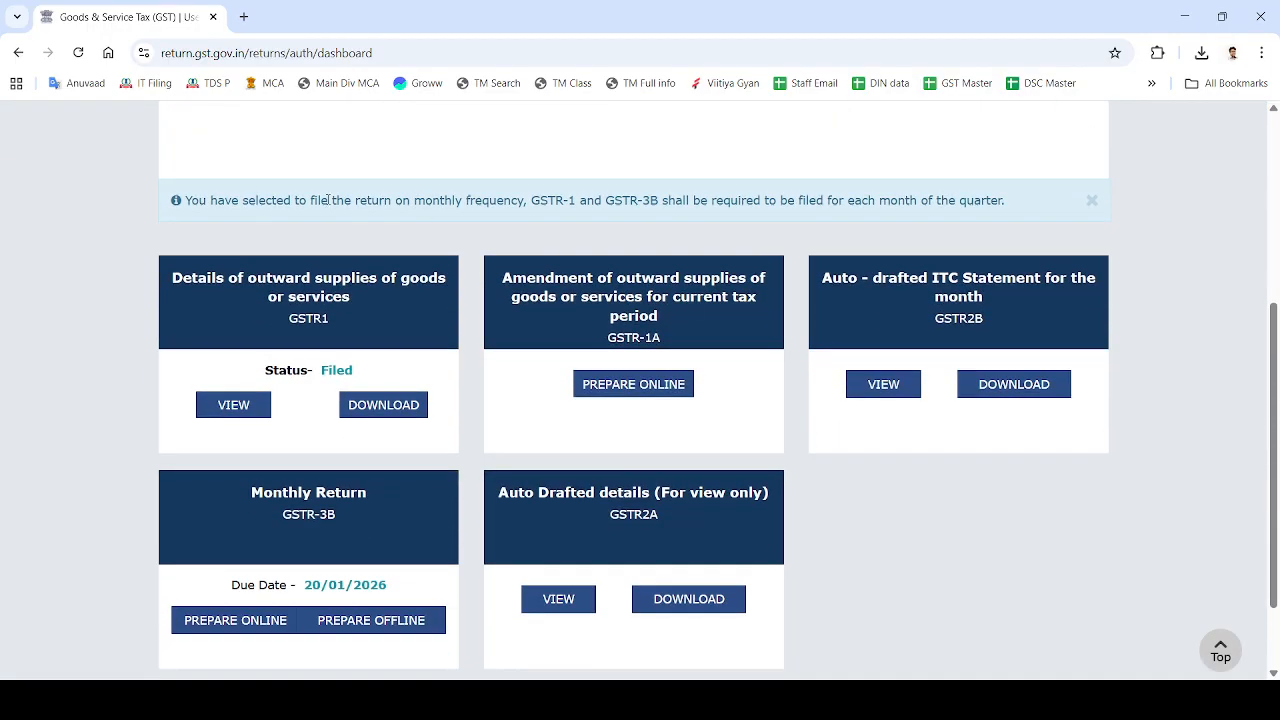
pyautogui.click(340, 320)
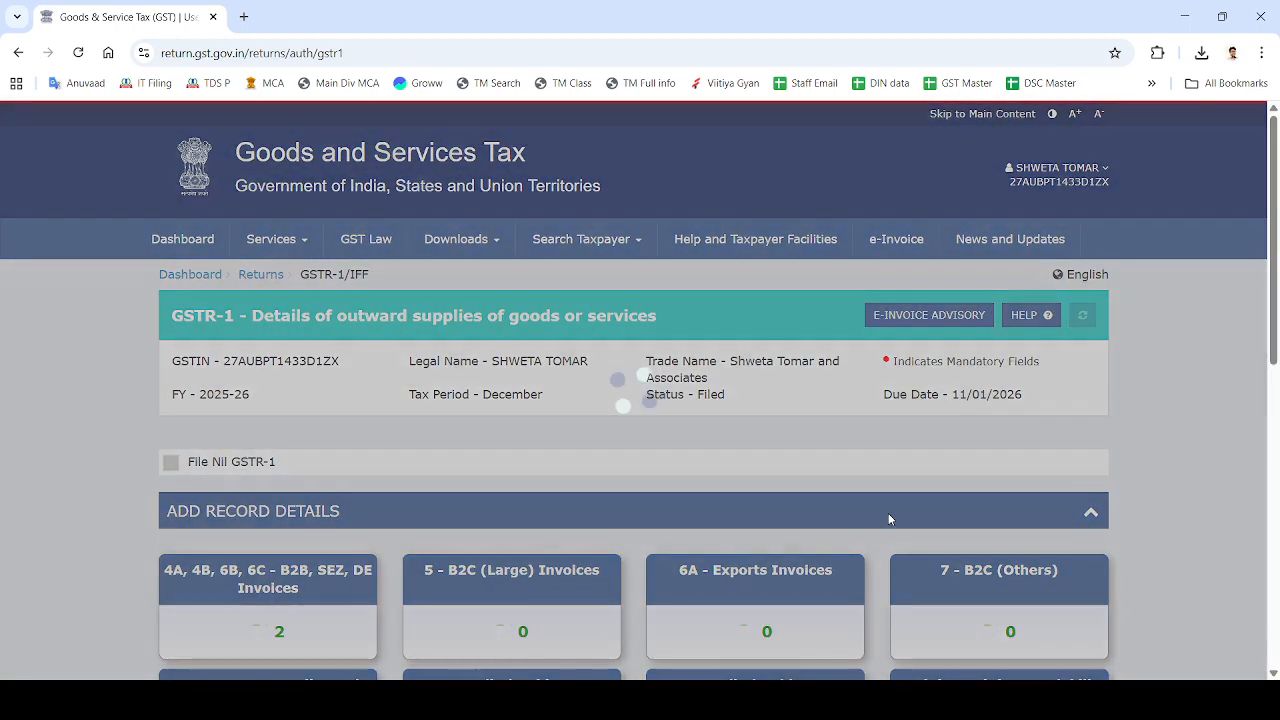
pyautogui.scroll(-10, 888, 513)
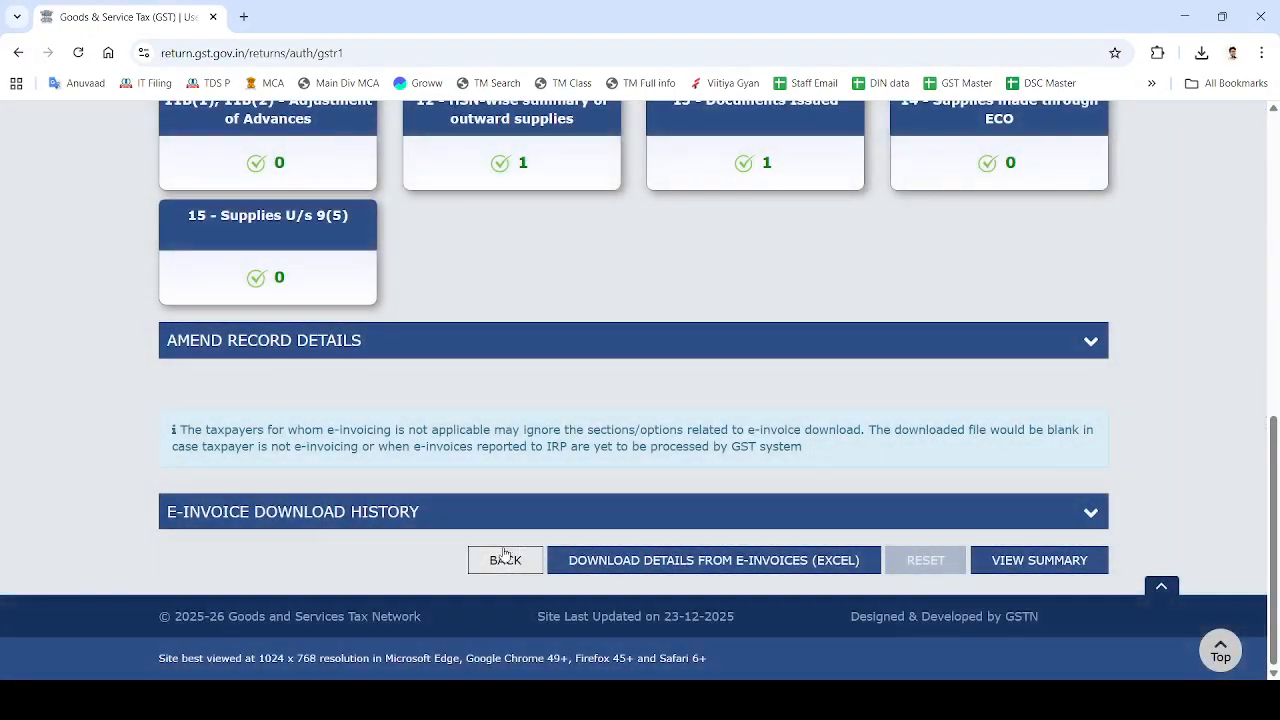
pyautogui.click(503, 558)
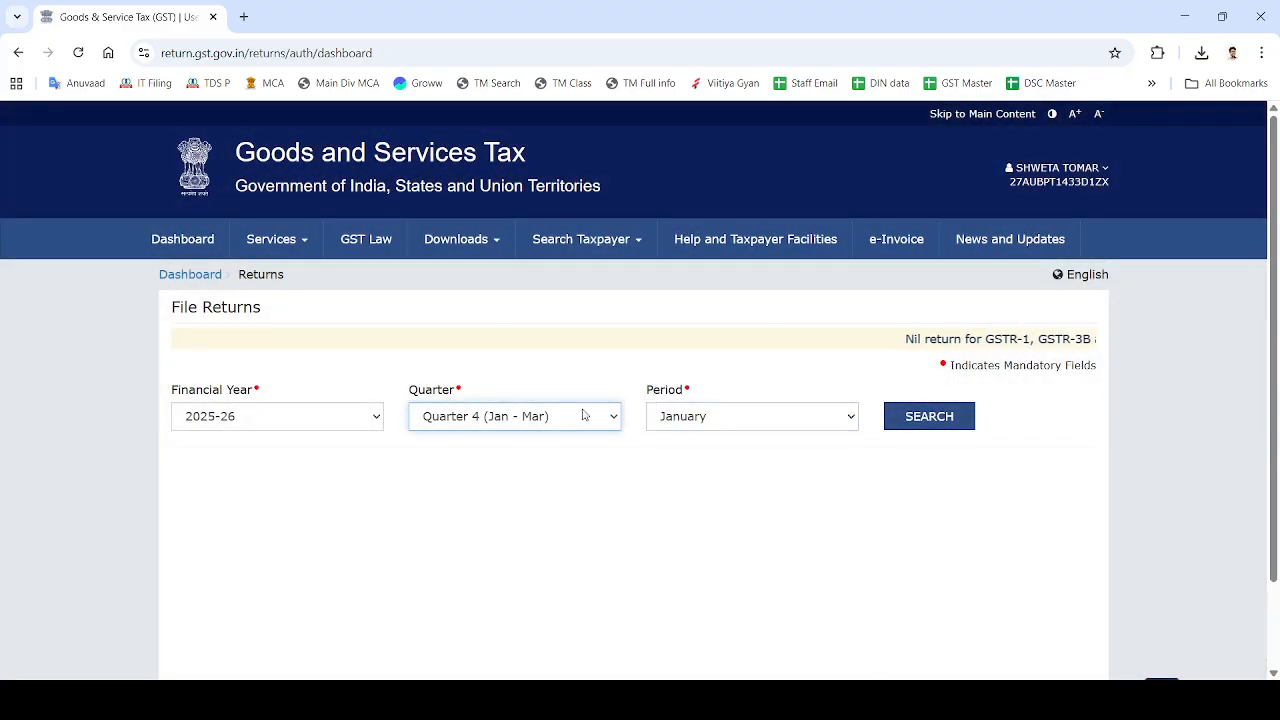
# Search again for Quarter 3 (Oct - Dec) December returns.
pyautogui.press('Up')
pyautogui.press('Tab')
pyautogui.press('Tab')
pyautogui.press('Return')
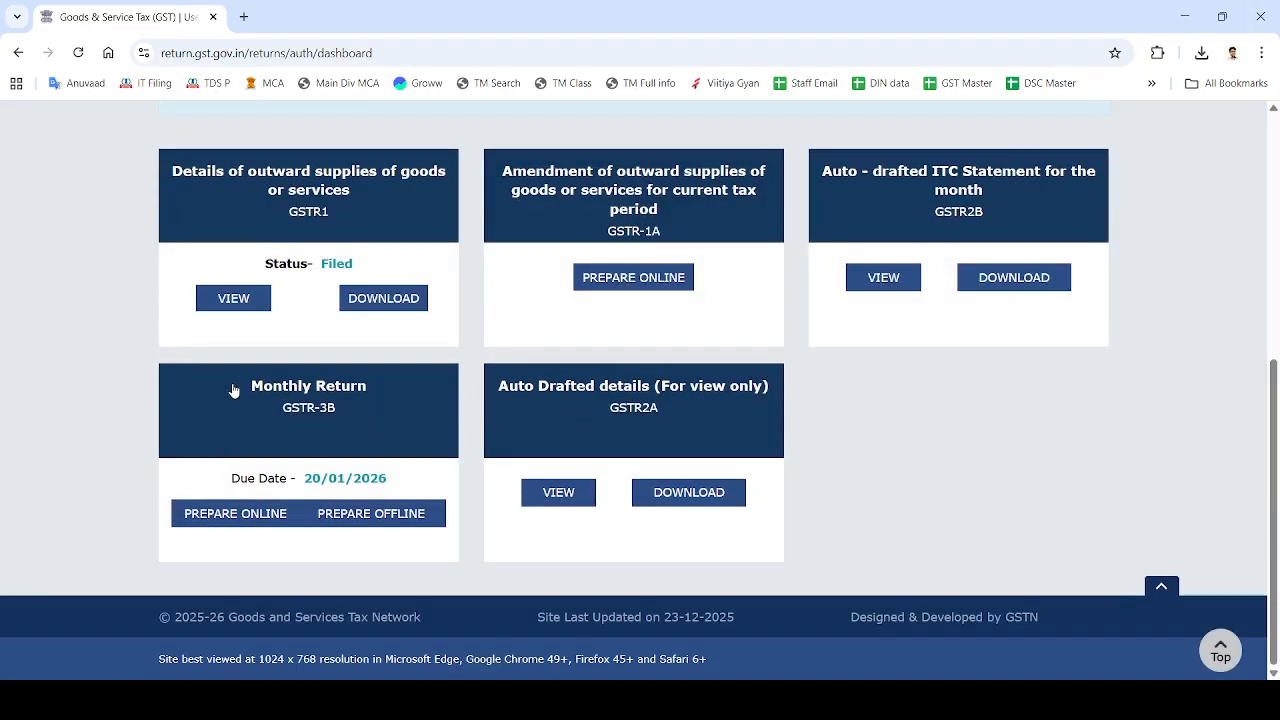
# Prepare GSTR-3B online and check the summary: GSTR-1 filed, reverse-charge status shown.
pyautogui.click(224, 526)
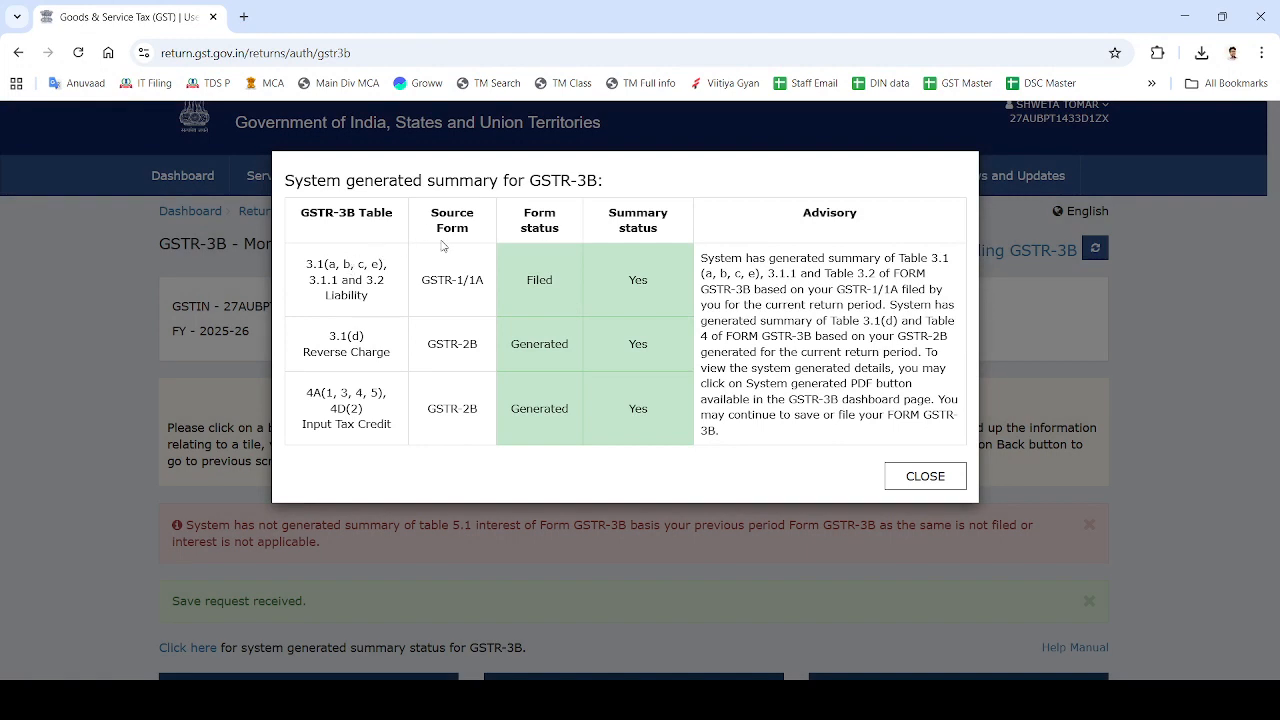
pyautogui.moveTo(512, 280); pyautogui.dragTo(562, 290)
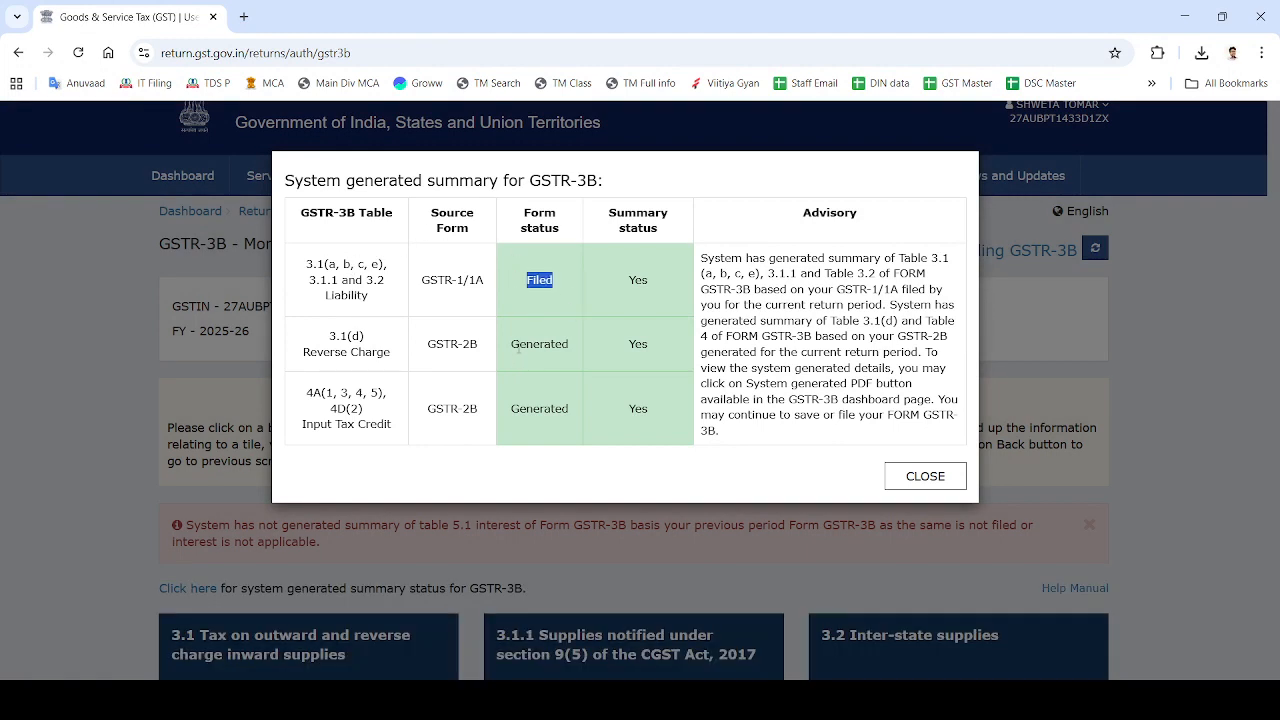
pyautogui.moveTo(518, 344); pyautogui.dragTo(649, 346)
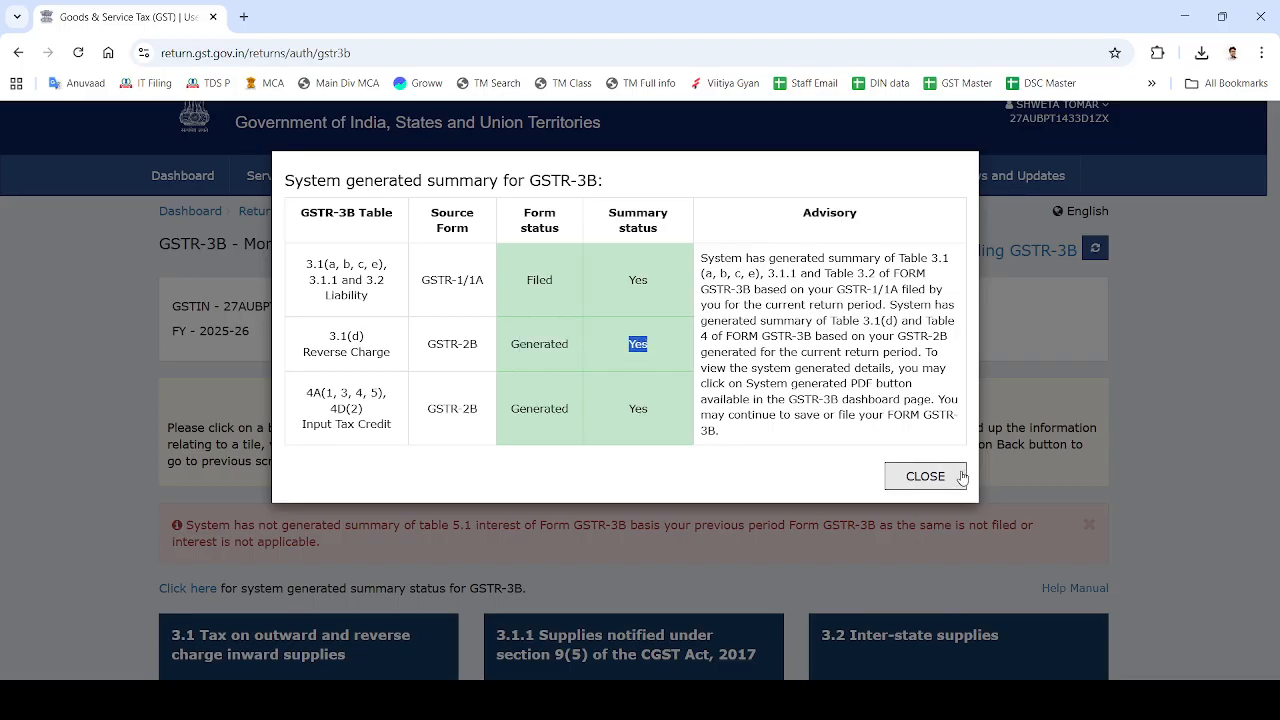
# Close the summary and review tiles: ₹11,160.00 central/state tax in 3.1, ₹2,787.59 eligible ITC each.
pyautogui.click(926, 478)
pyautogui.scroll(-4, 926, 484)
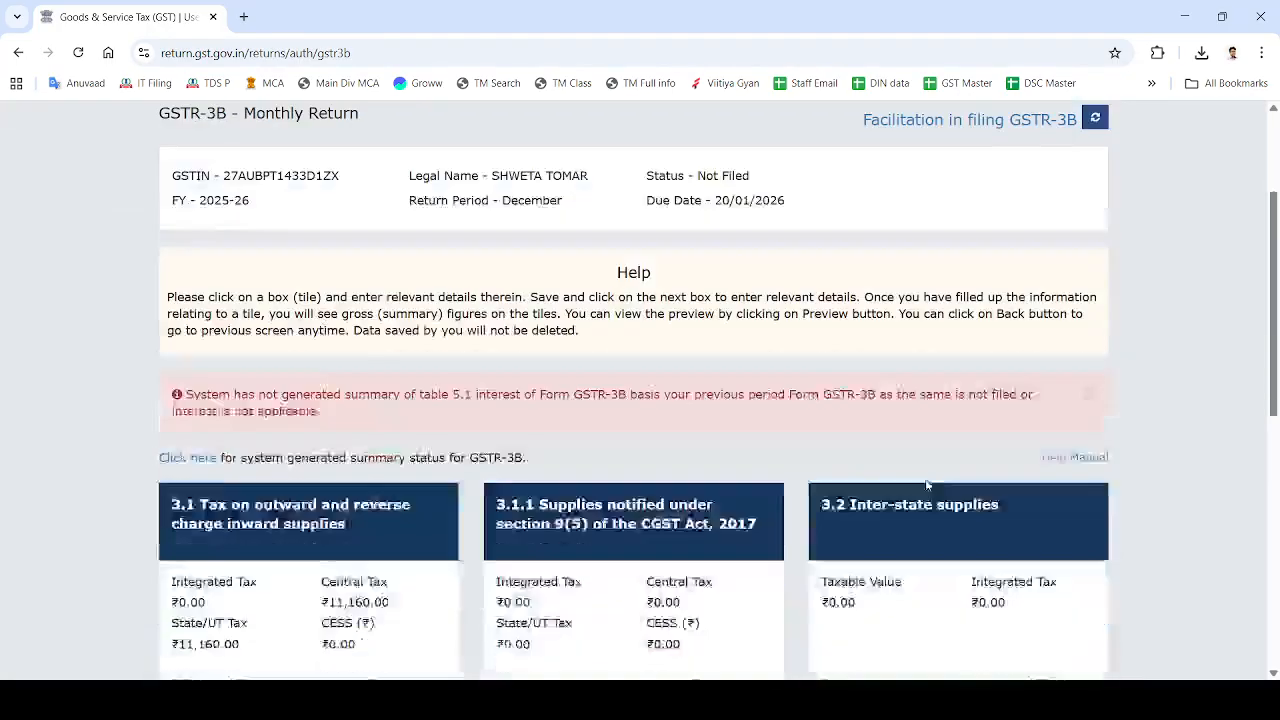
pyautogui.scroll(-4, 926, 484)
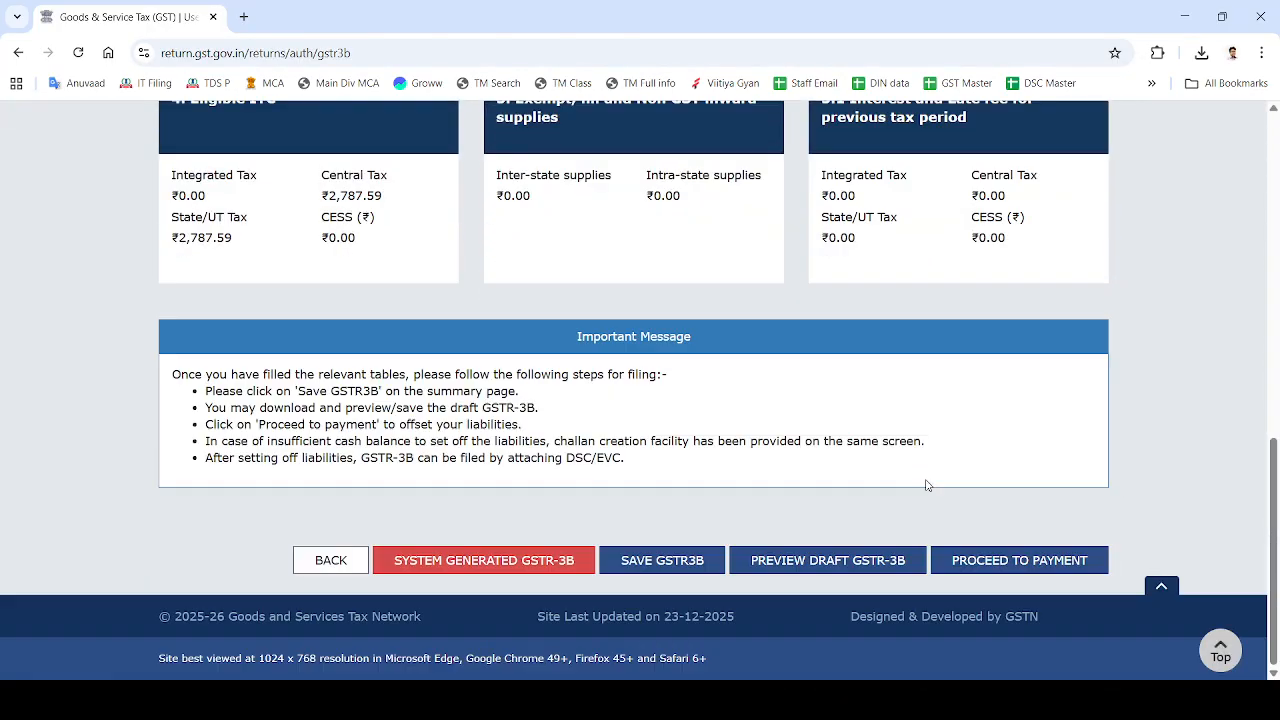
pyautogui.scroll(3, 926, 484)
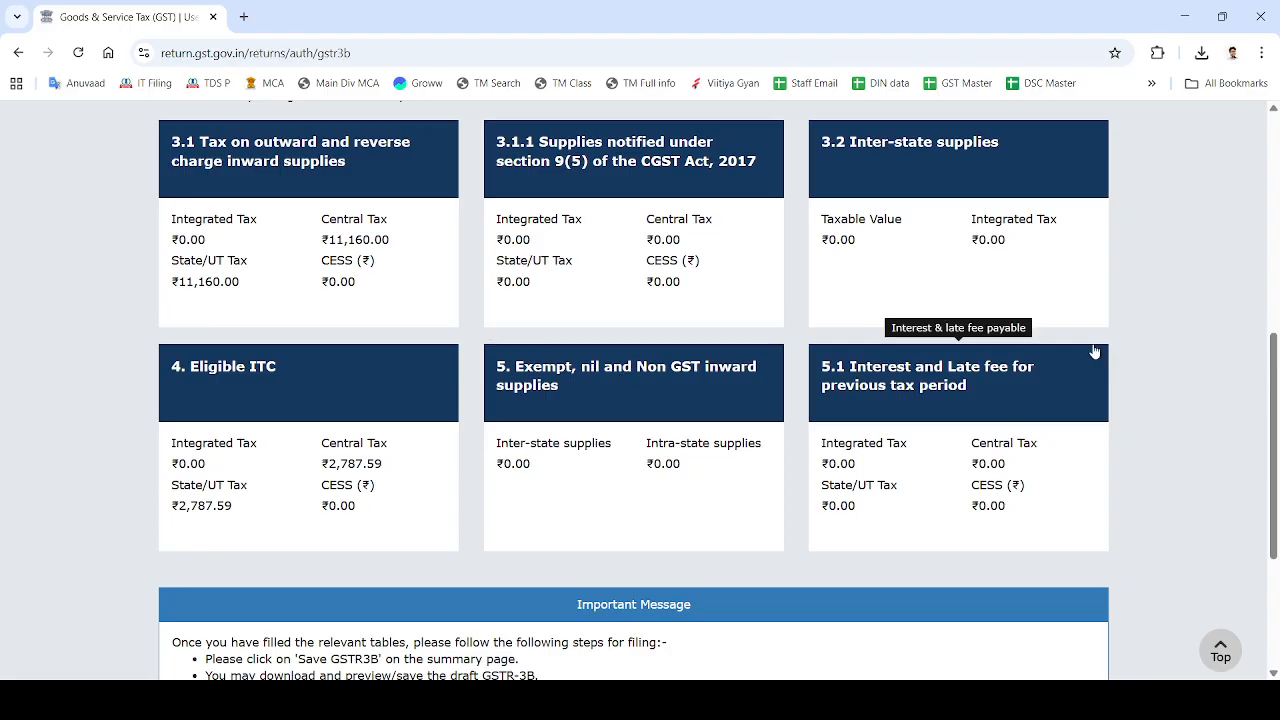
pyautogui.scroll(-3, 1094, 350)
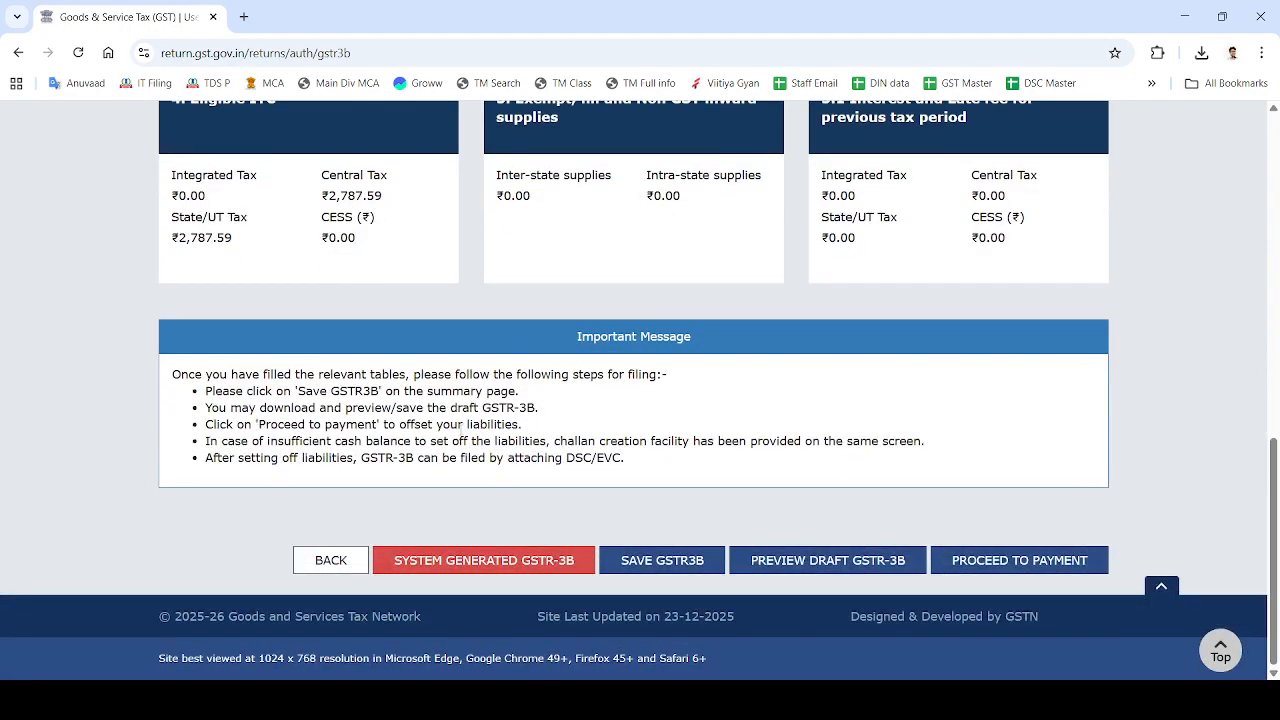
# Proceed to payment, try posting credit to ledger, and accept the IMS confirmation points.
pyautogui.click(1012, 559)
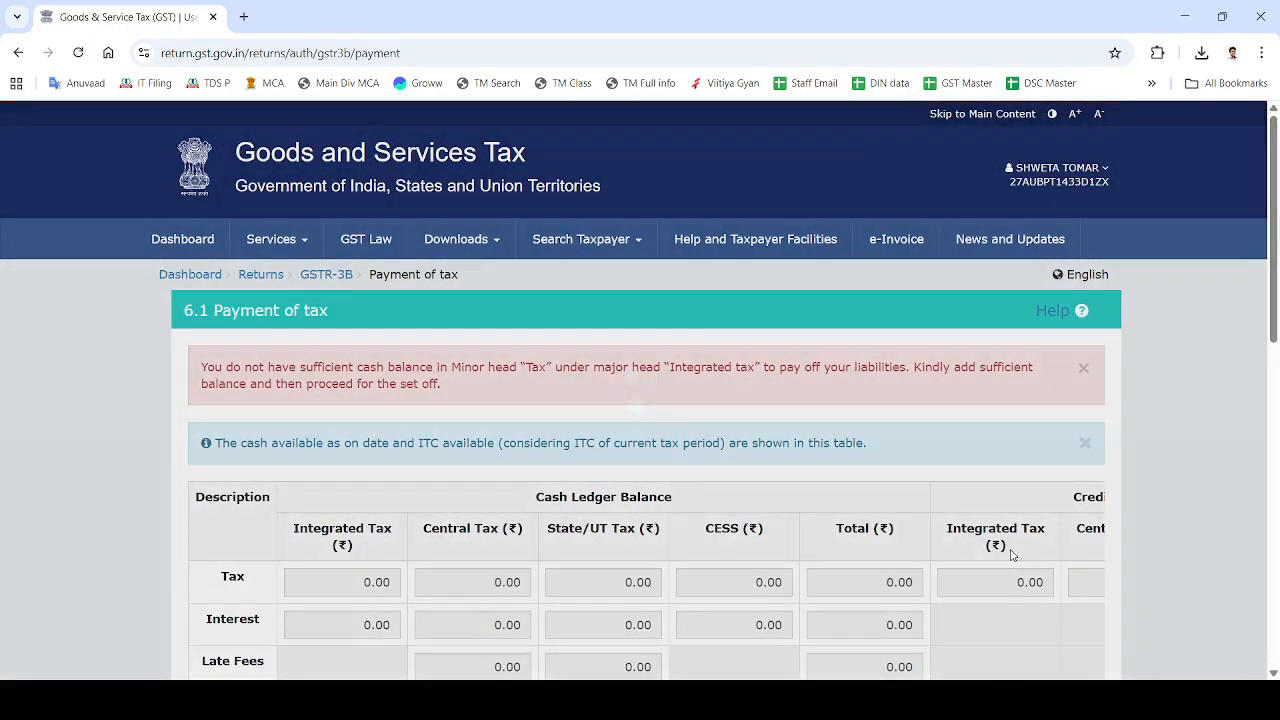
pyautogui.scroll(-3, 1012, 555)
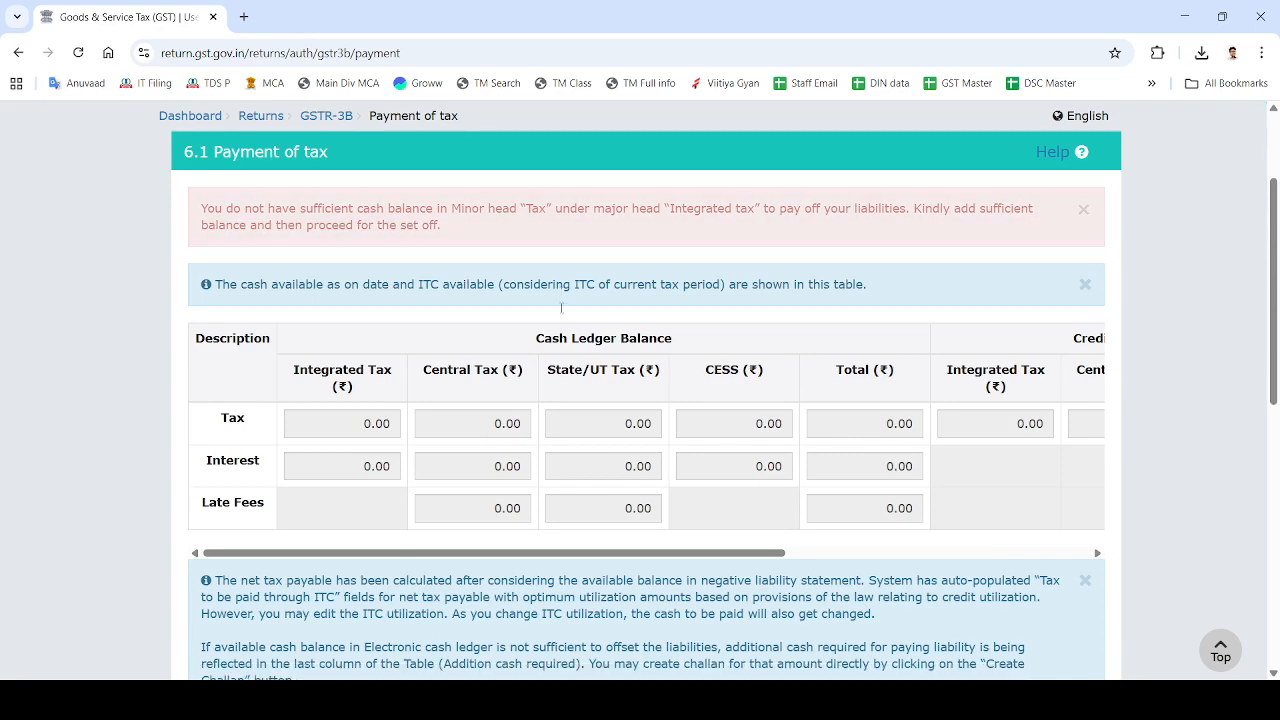
pyautogui.scroll(-7, 561, 307)
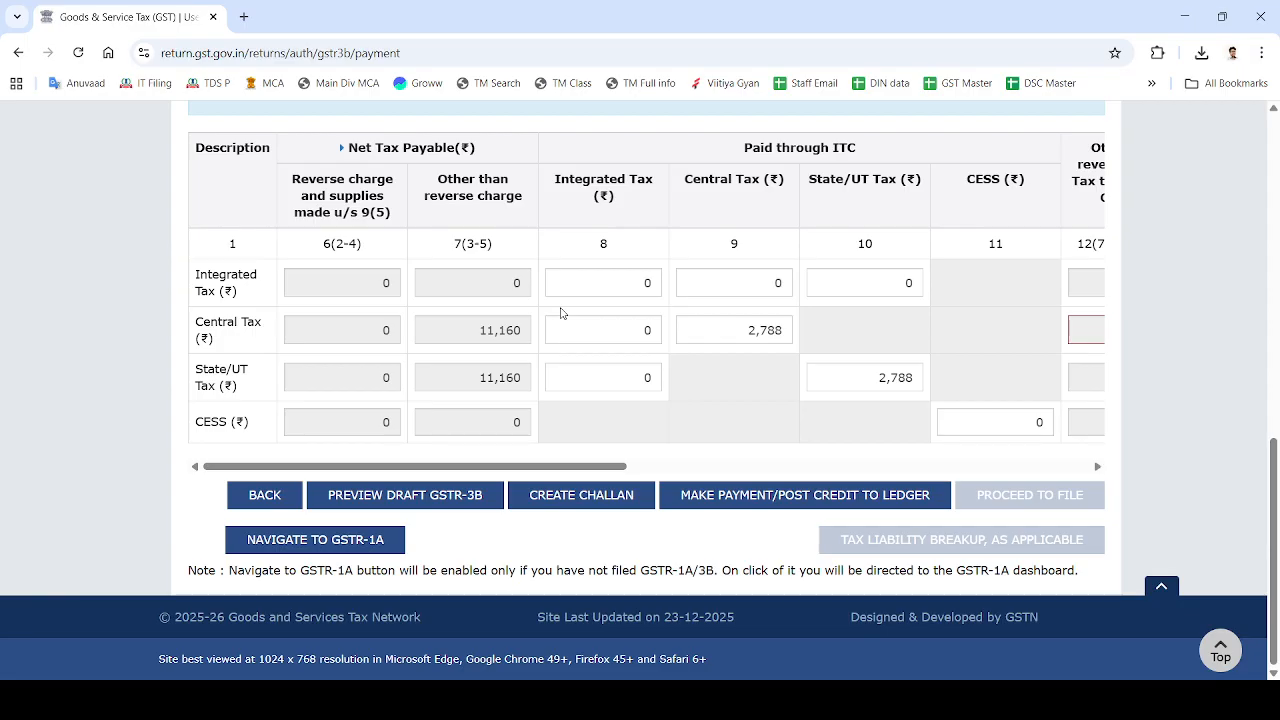
pyautogui.click(693, 497)
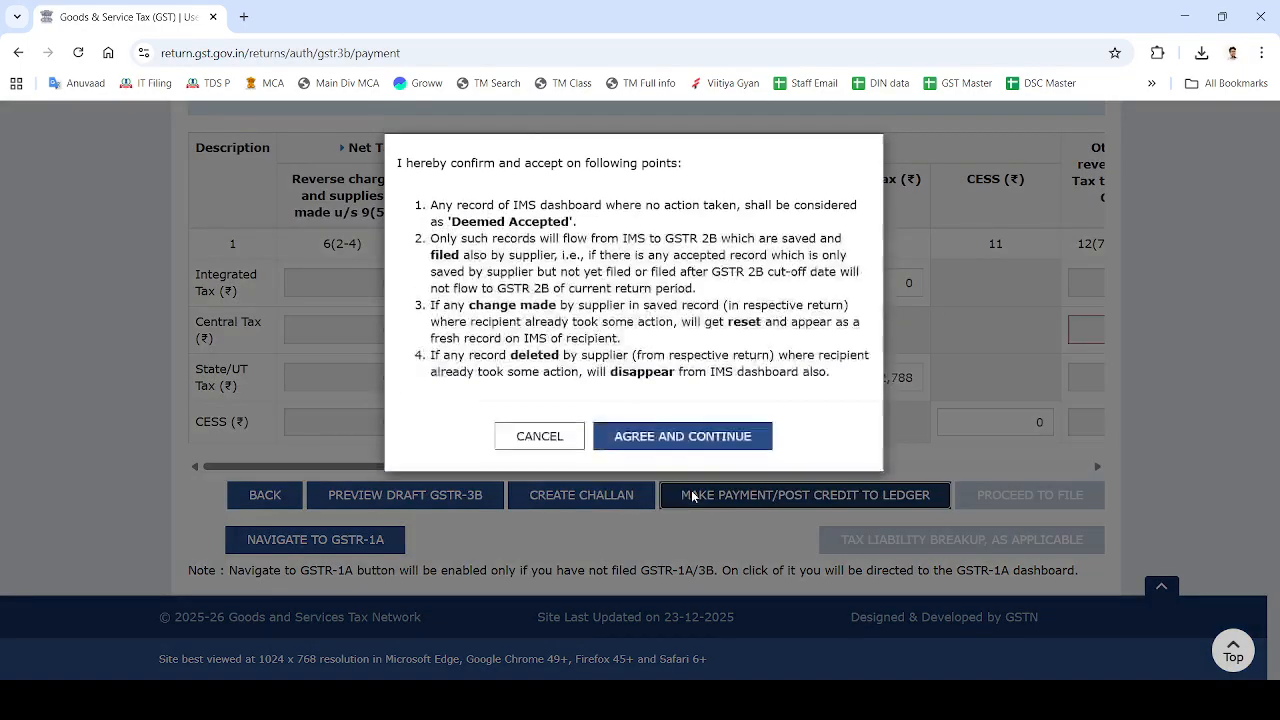
pyautogui.click(638, 460)
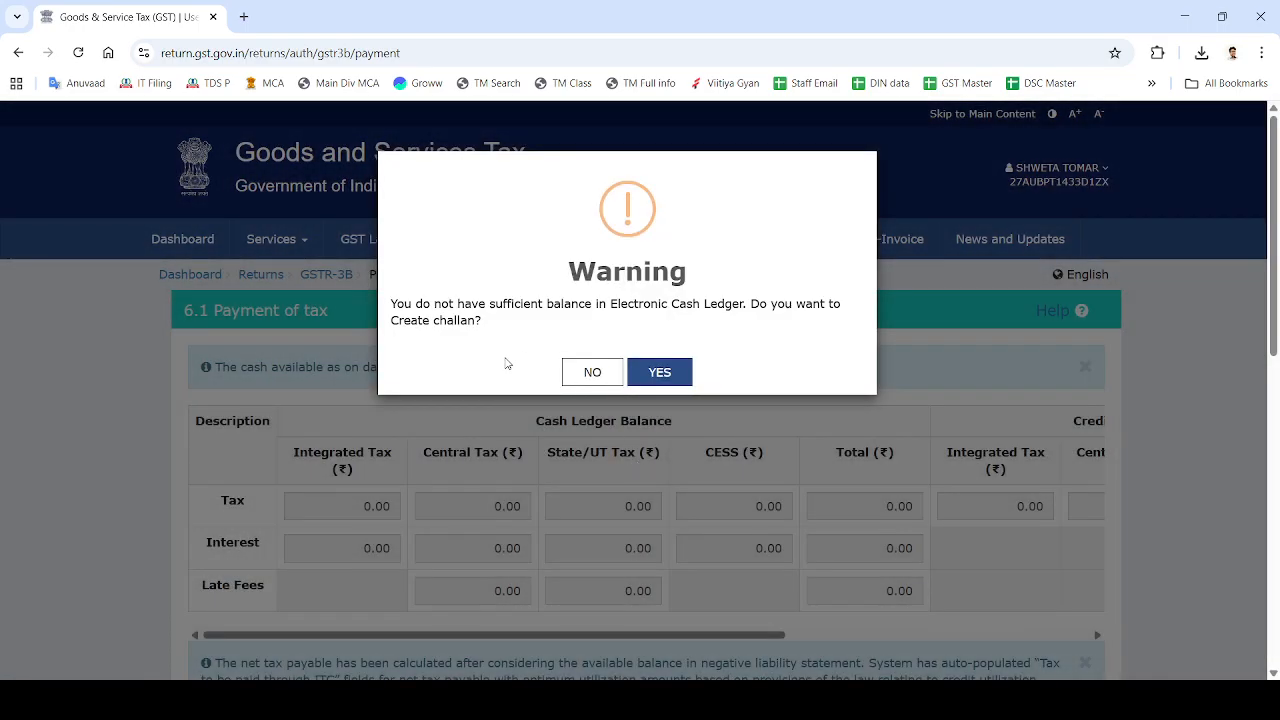
# Agree to create a challan and generate it for ₹16,744 with E-Payment mode.
pyautogui.click(651, 375)
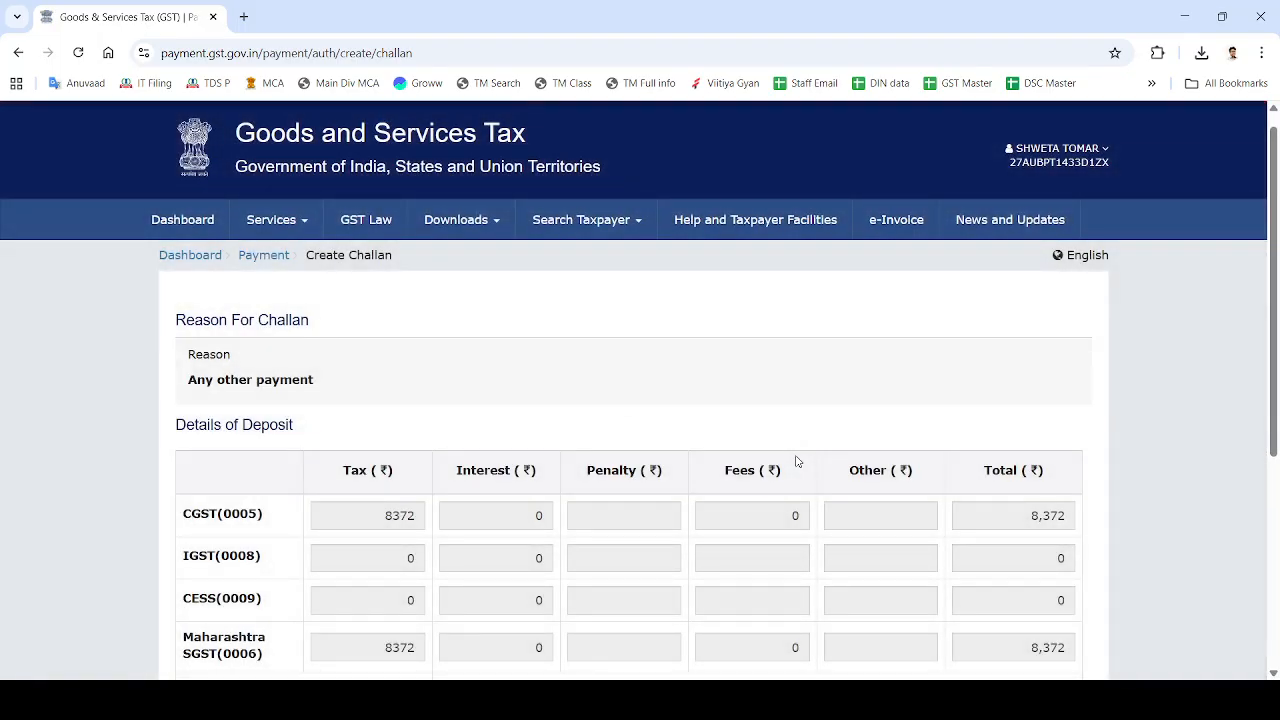
pyautogui.scroll(-4, 797, 461)
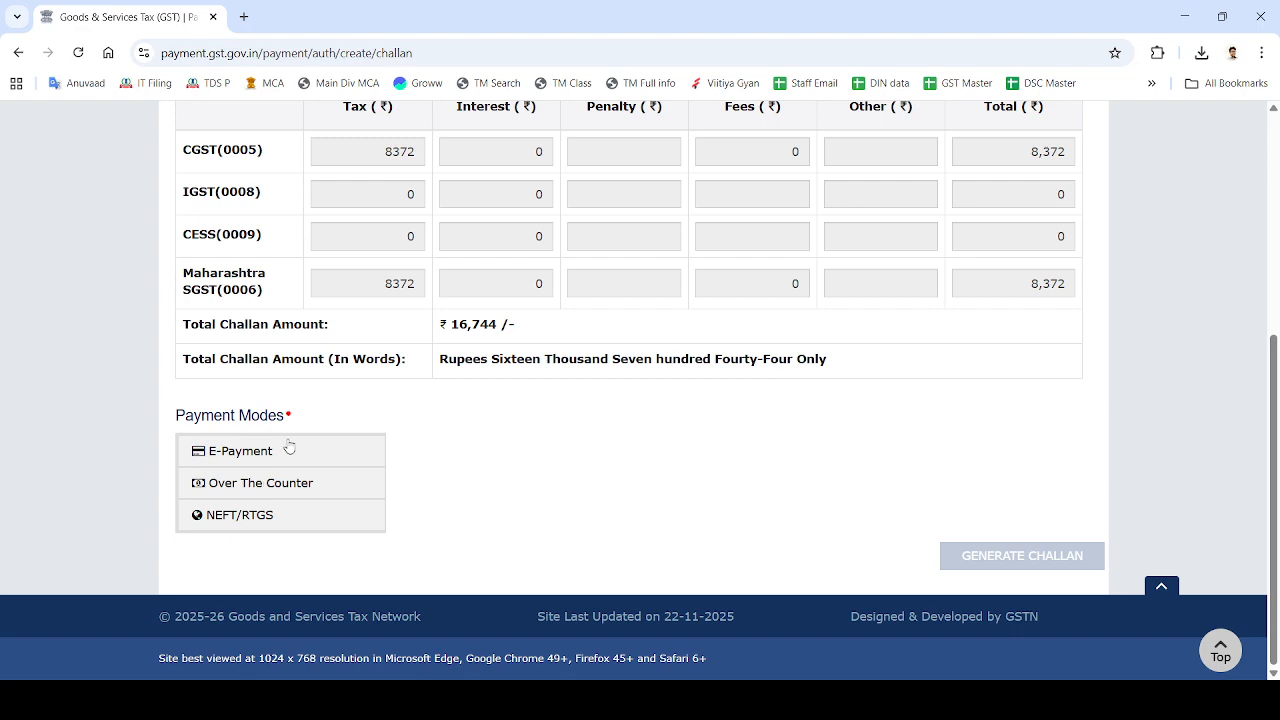
pyautogui.click(248, 455)
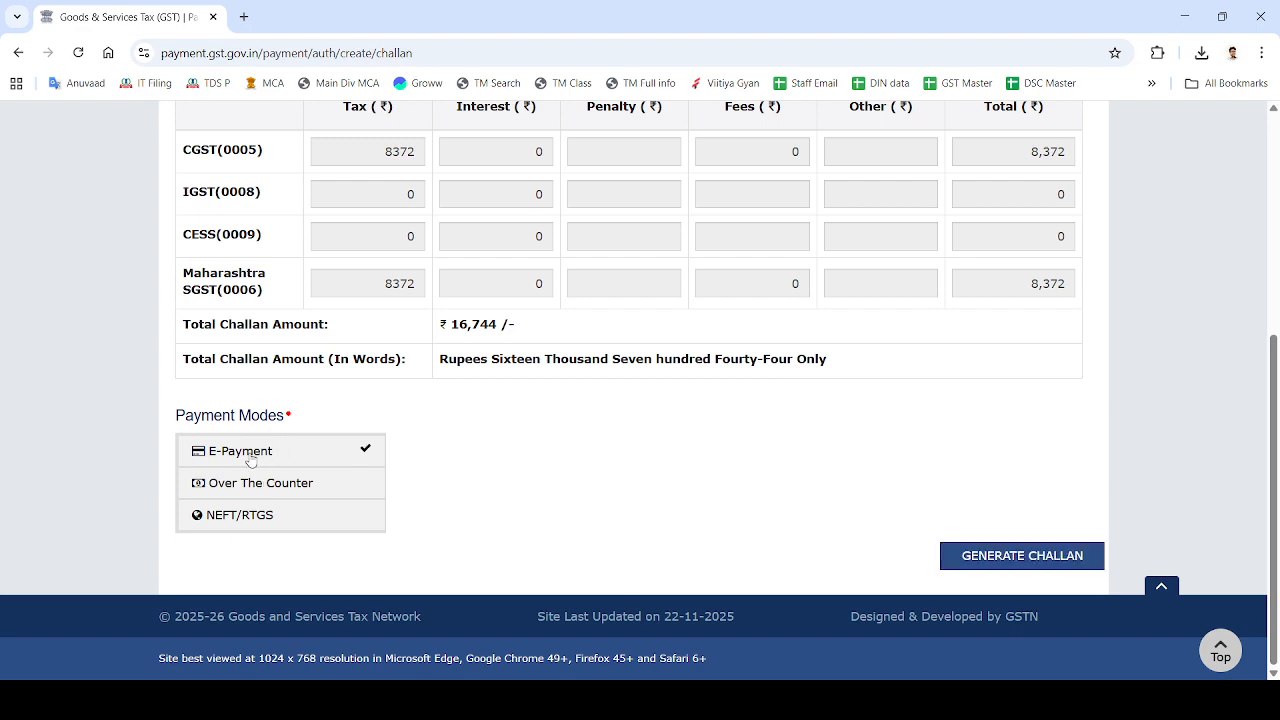
pyautogui.click(1002, 557)
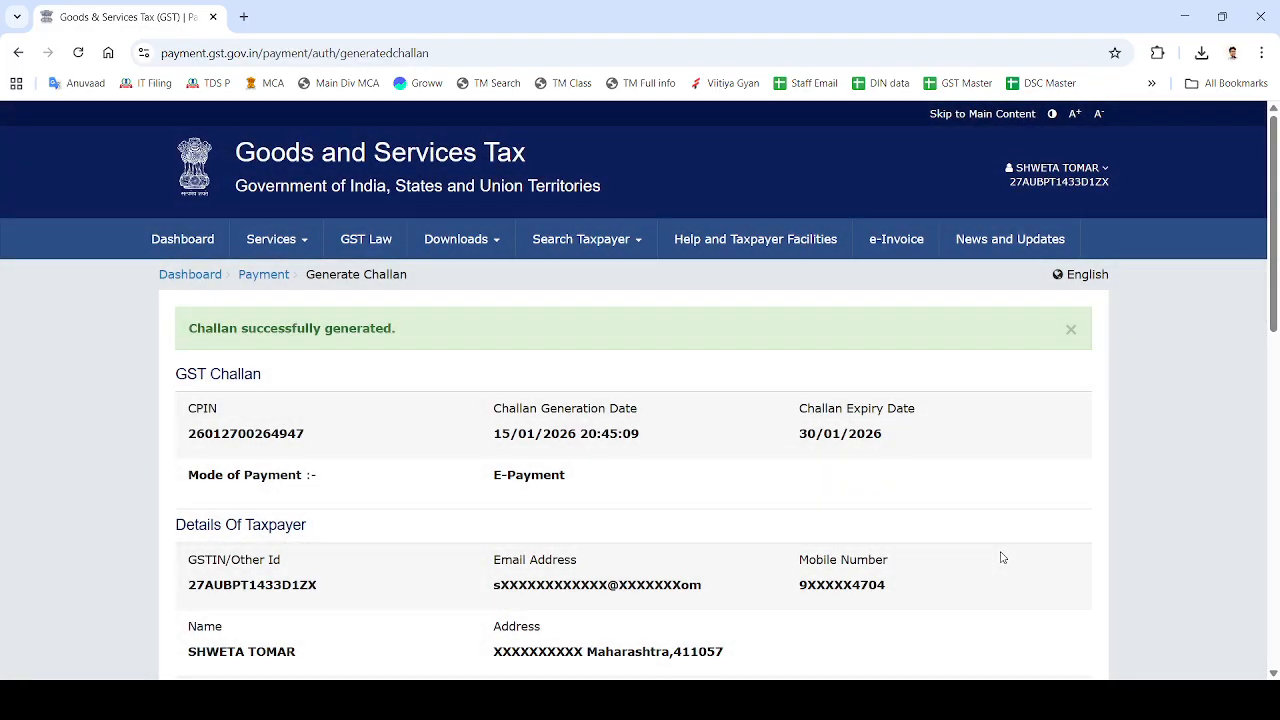
# Choose Net Banking via ICICI Bank Limited, accept the terms, and make the payment.
pyautogui.scroll(-5, 1002, 557)
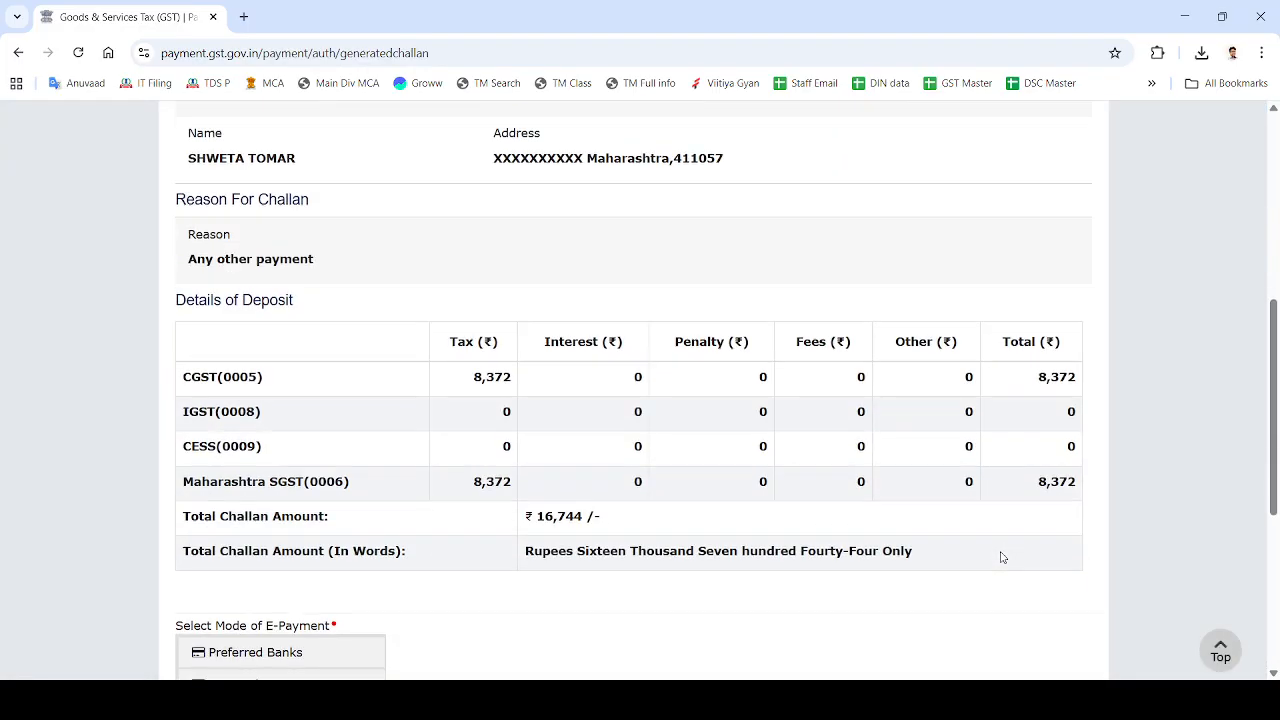
pyautogui.scroll(-4, 447, 485)
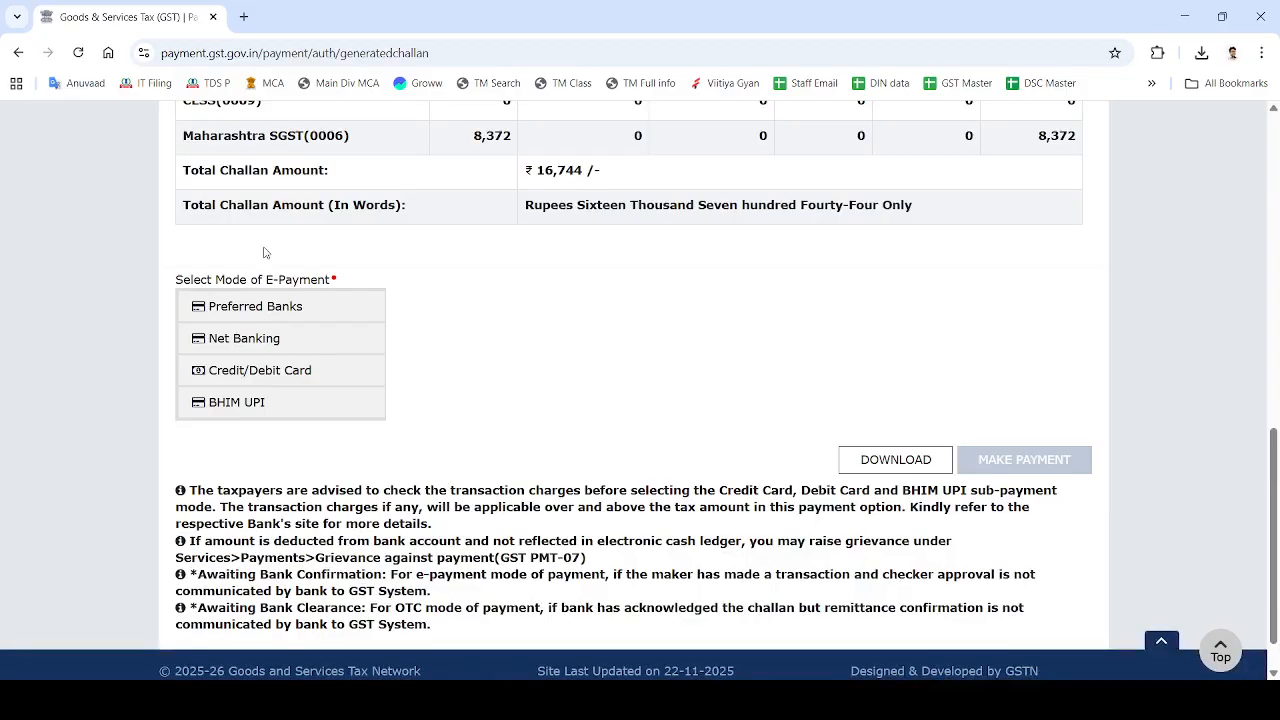
pyautogui.click(227, 342)
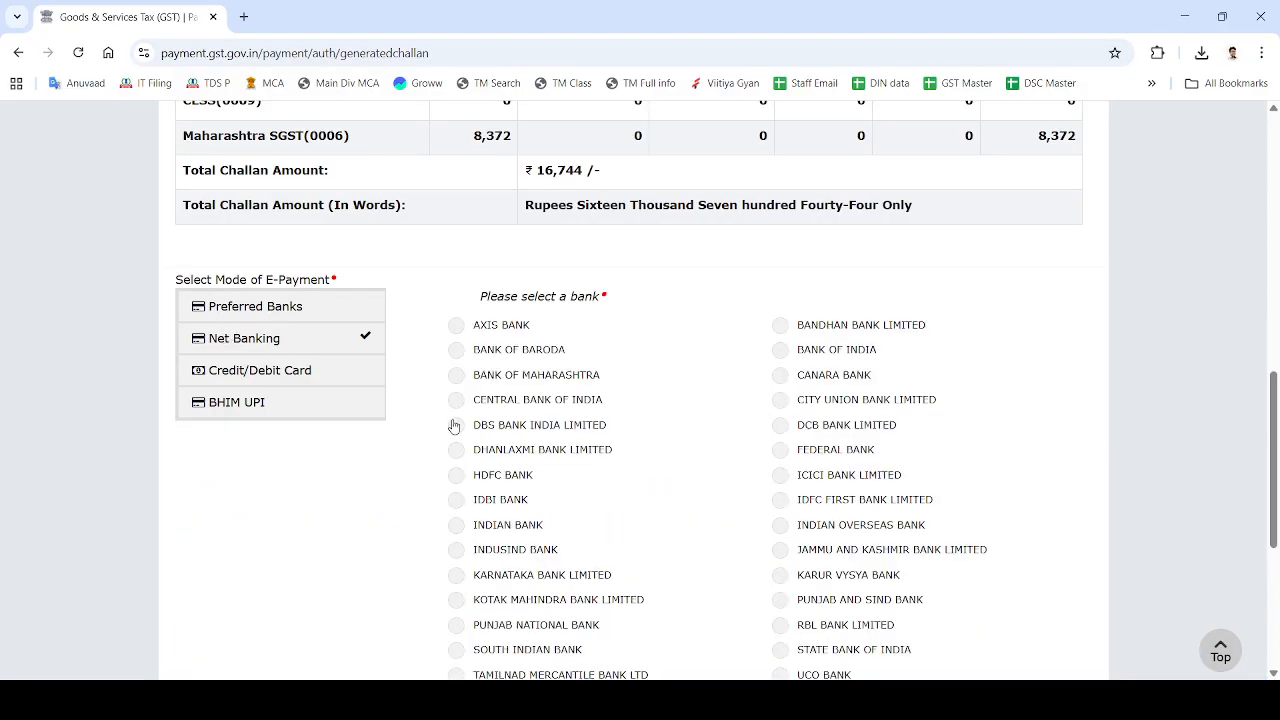
pyautogui.scroll(-1, 737, 486)
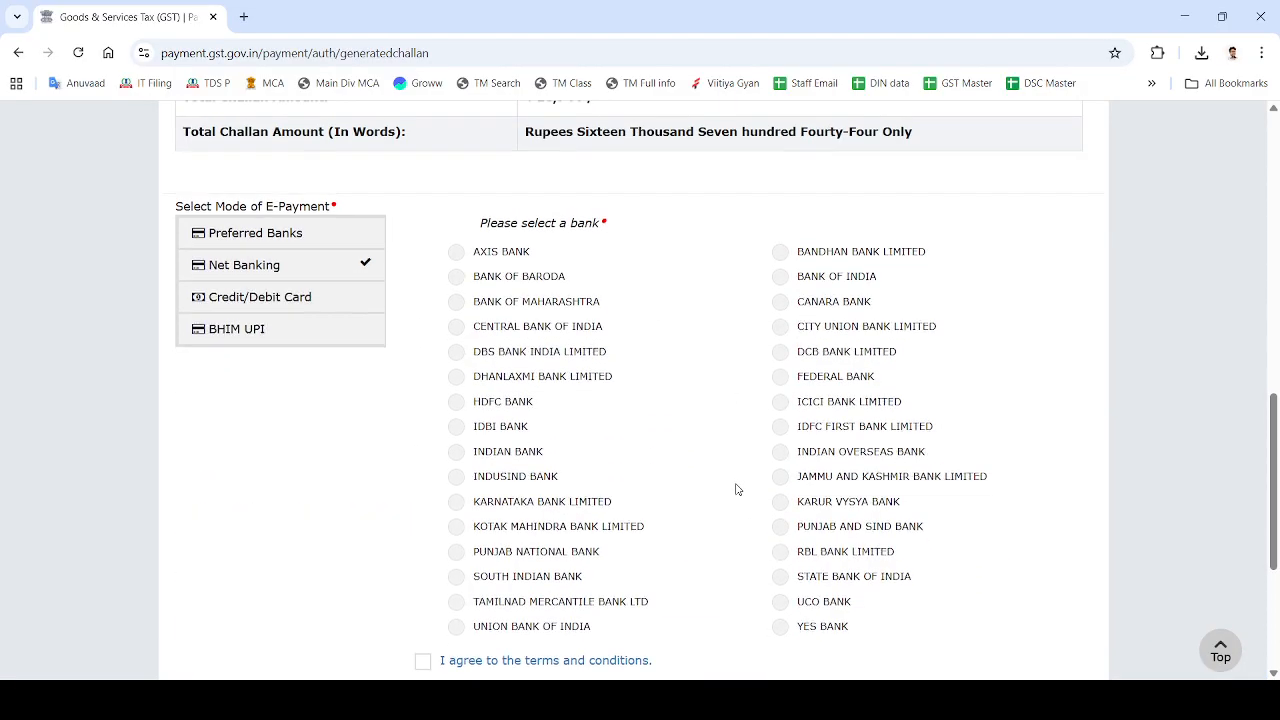
pyautogui.scroll(-2, 780, 406)
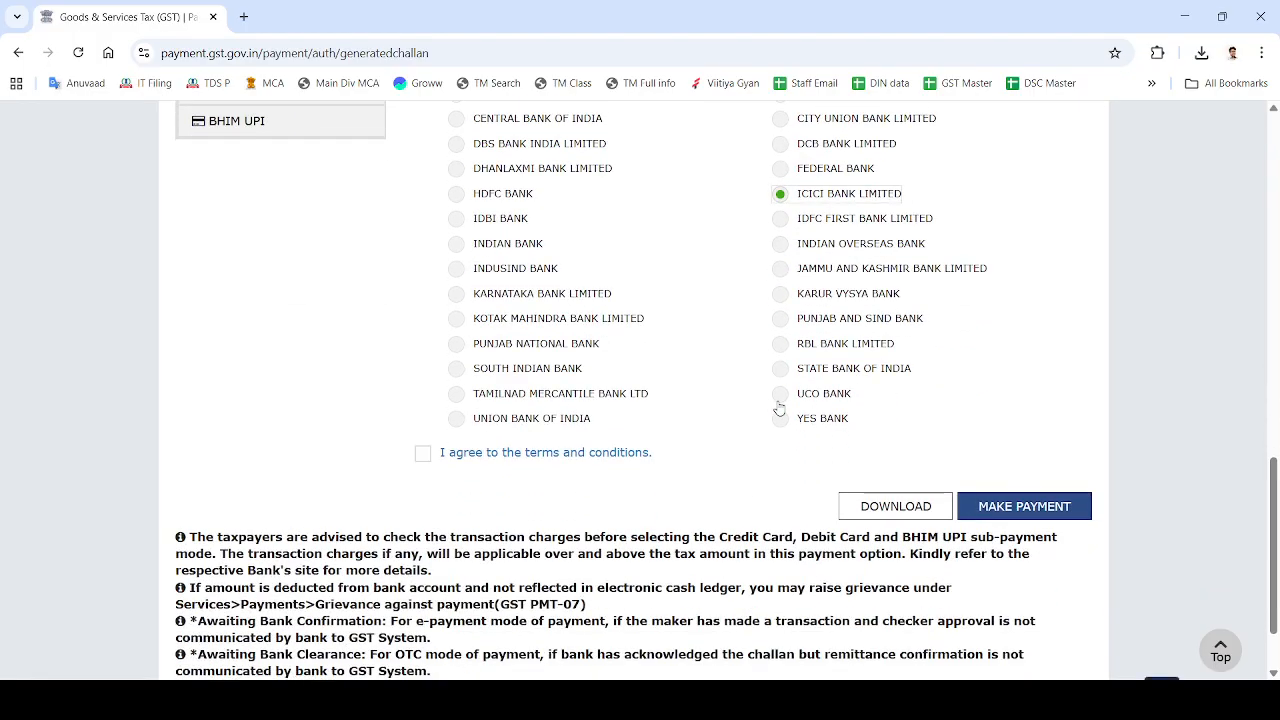
pyautogui.click(428, 458)
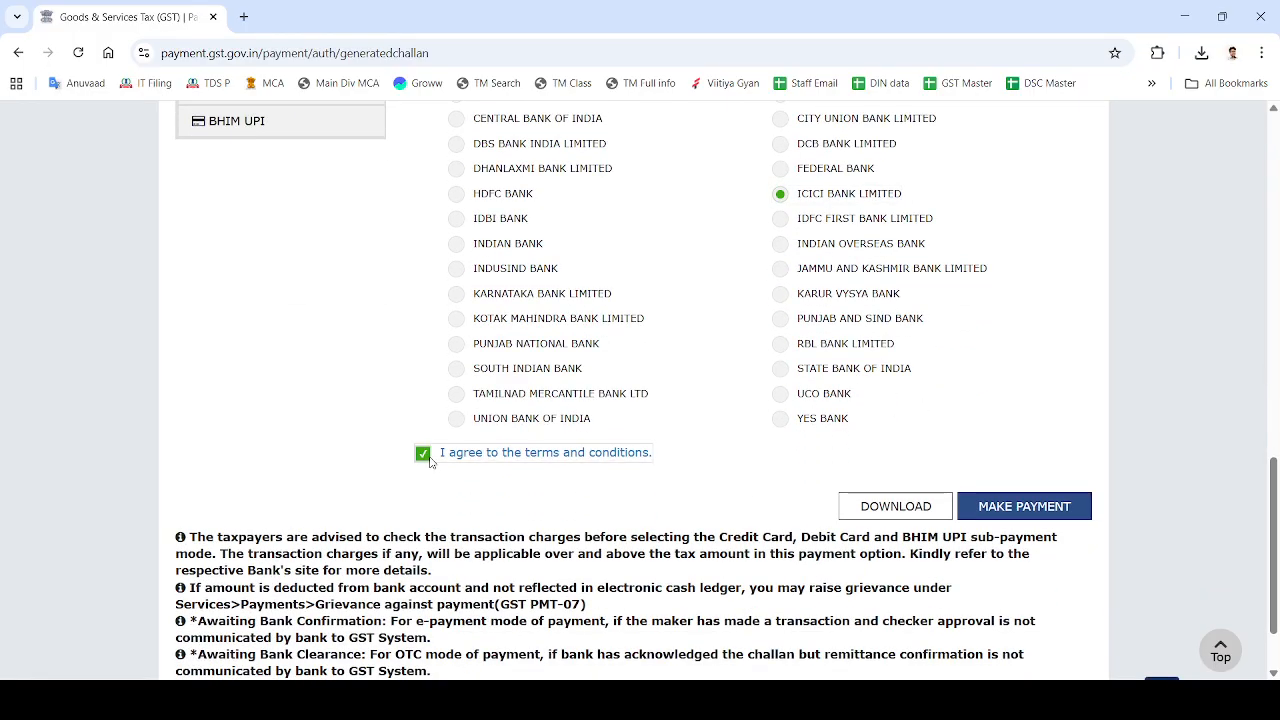
pyautogui.click(1047, 510)
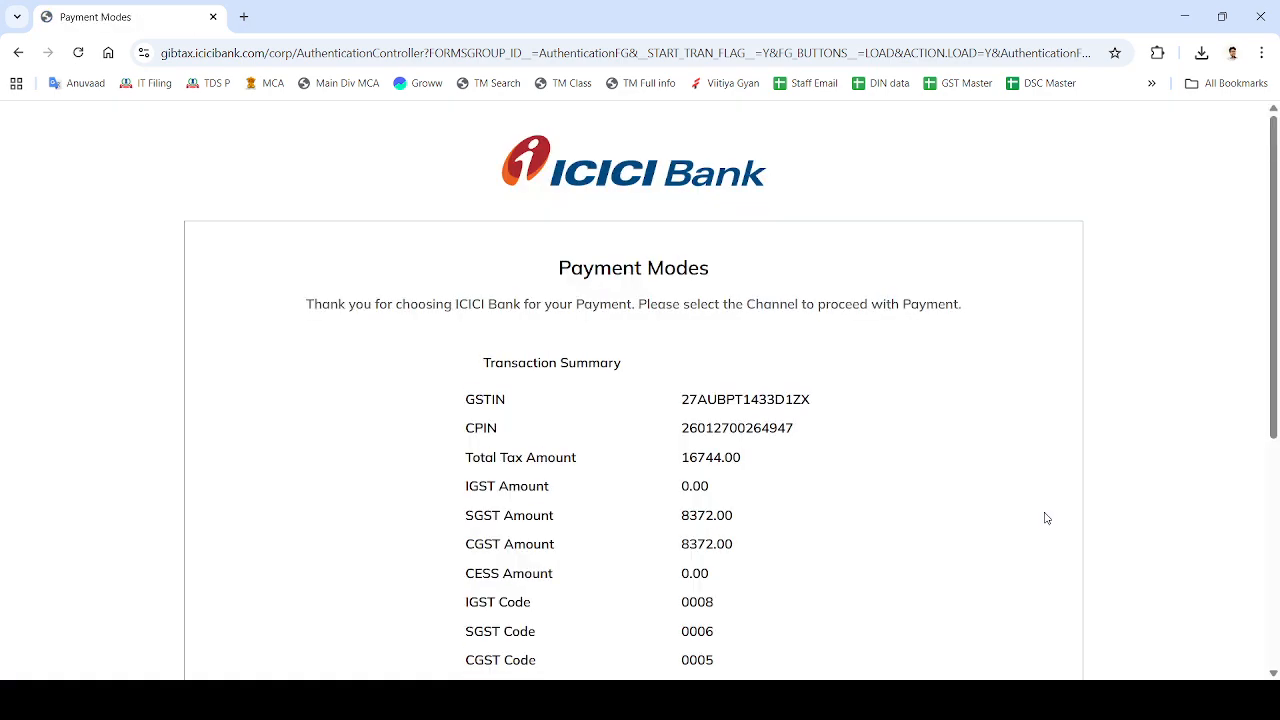
# Log in to ICICI corporate internet banking with the corporate login ID and password.
pyautogui.scroll(-3, 1046, 515)
pyautogui.scroll(2, 427, 328)
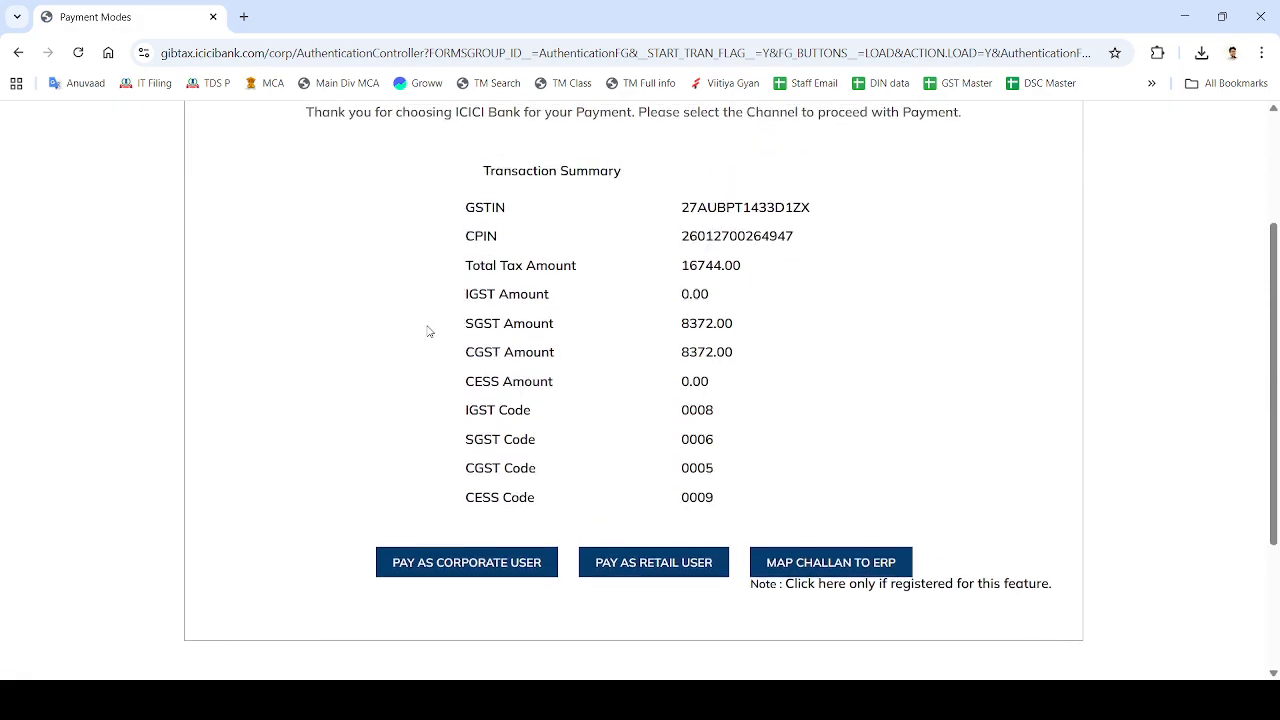
pyautogui.click(435, 557)
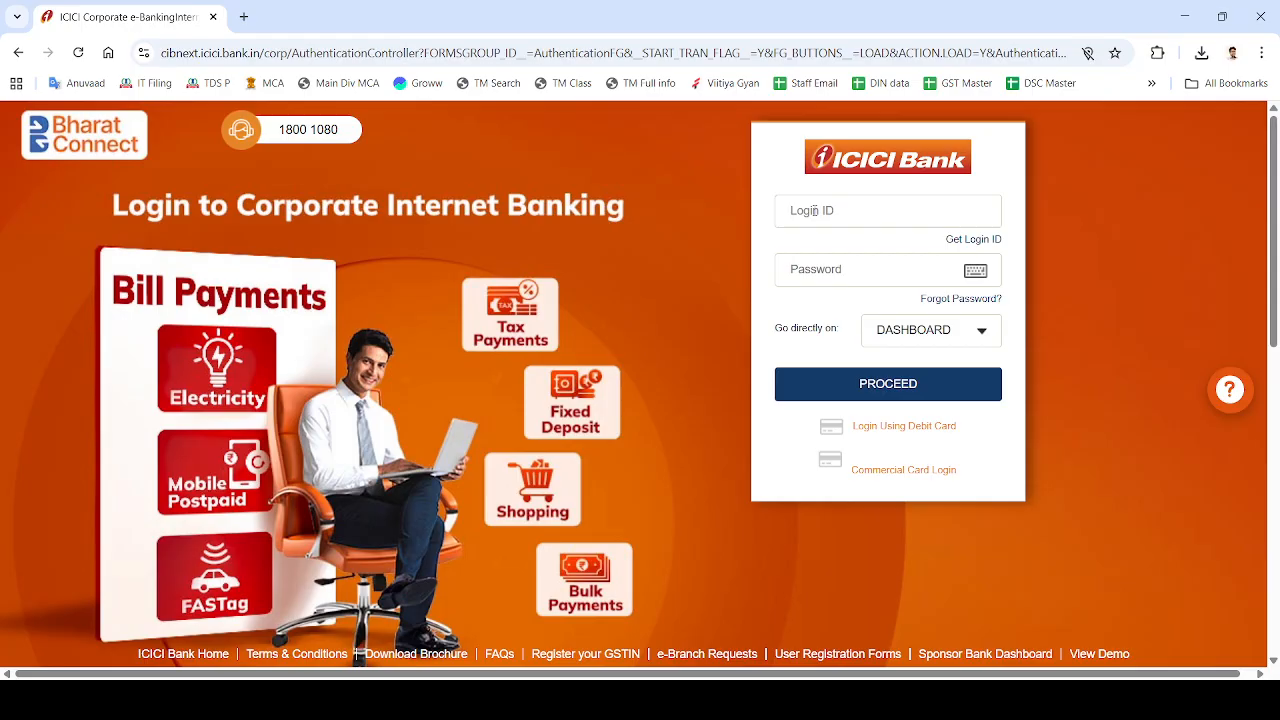
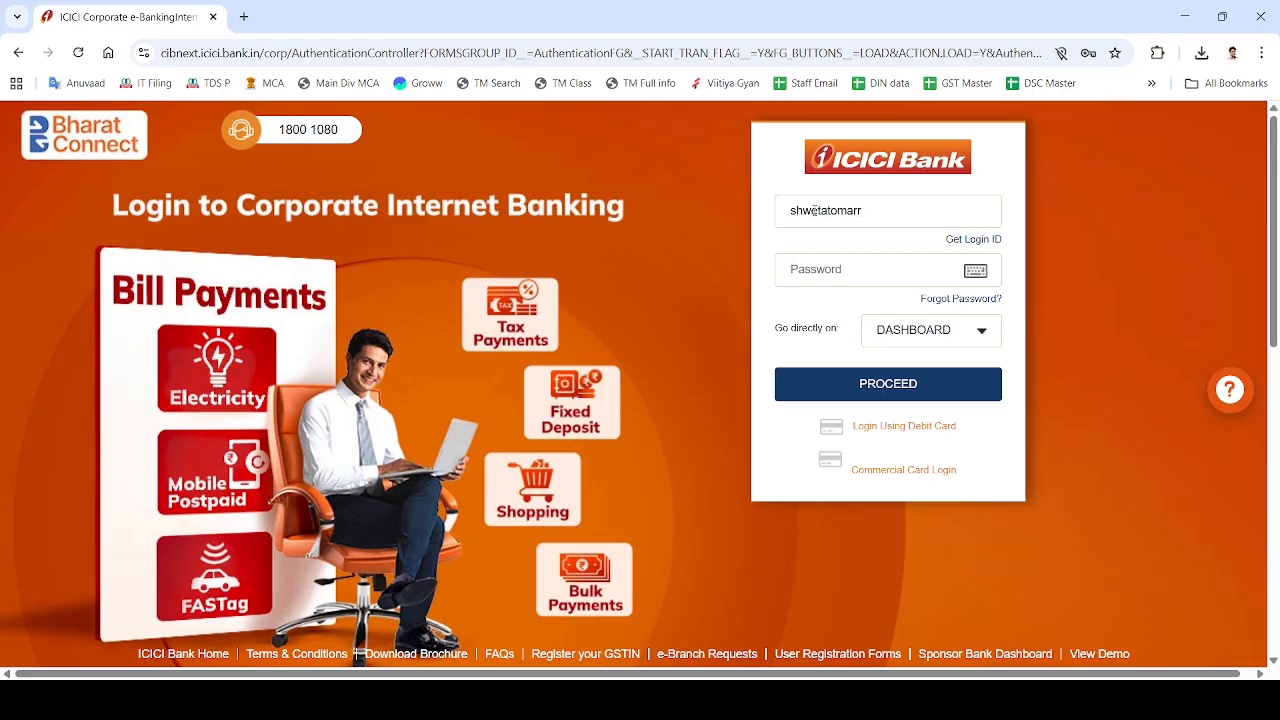
pyautogui.press('Tab')
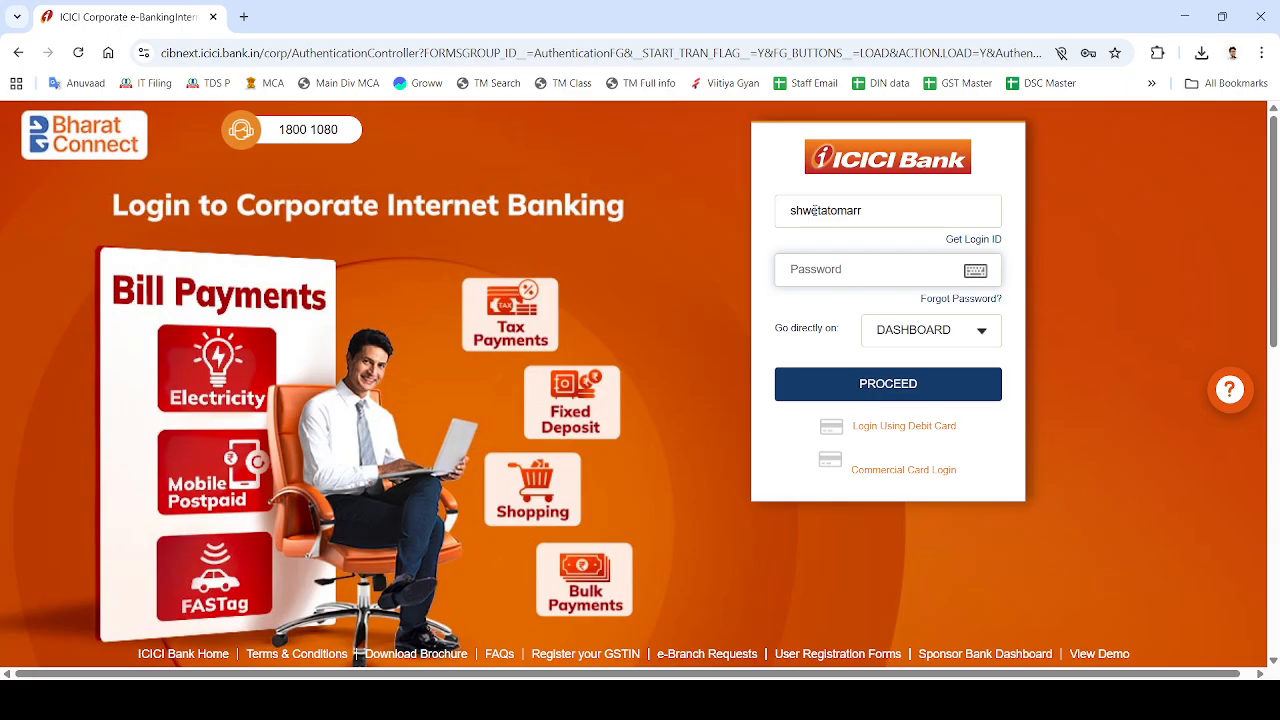
pyautogui.write('•••••••••••')
pyautogui.click(832, 395)
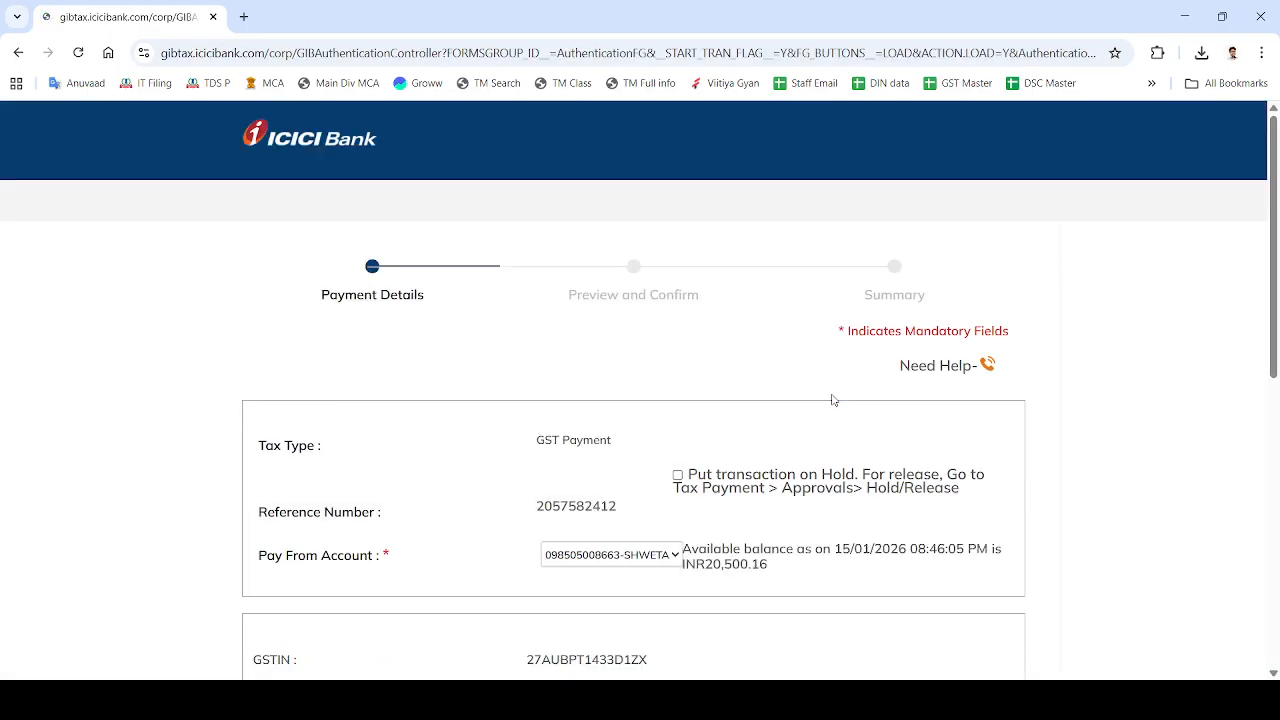
# Choose One Time Password authentication and continue.
pyautogui.scroll(-4, 832, 400)
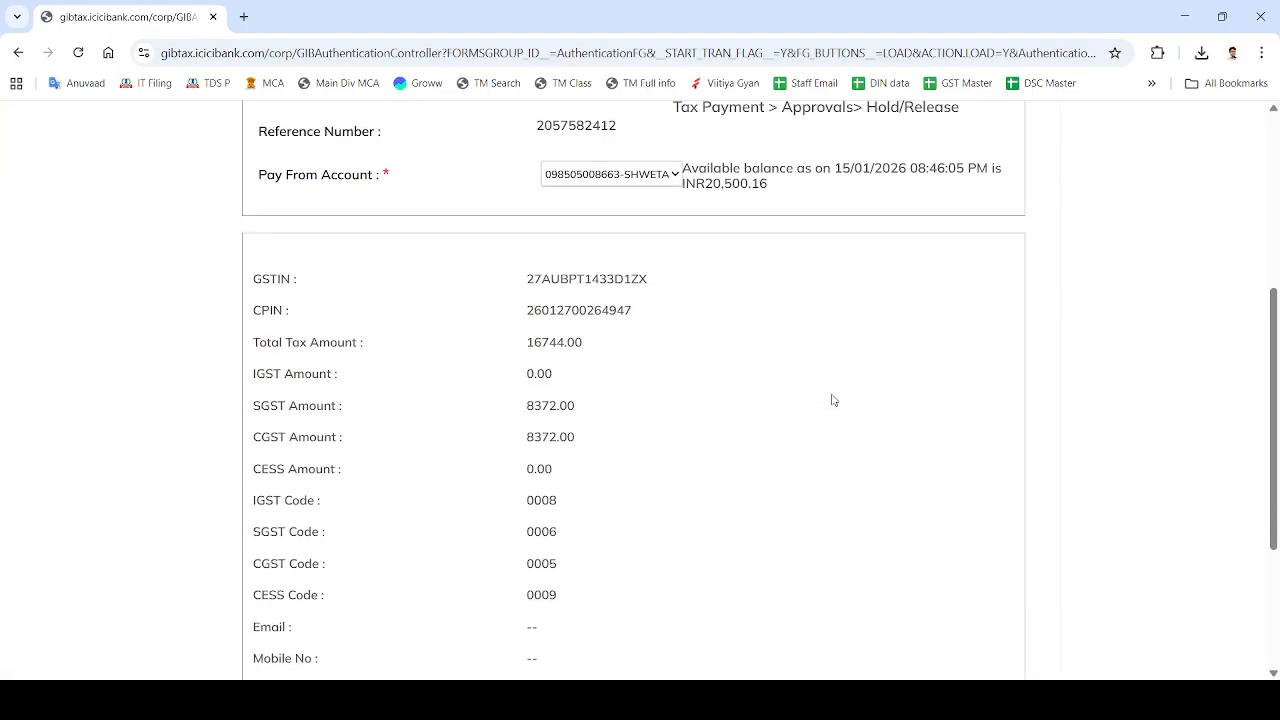
pyautogui.scroll(-3, 832, 400)
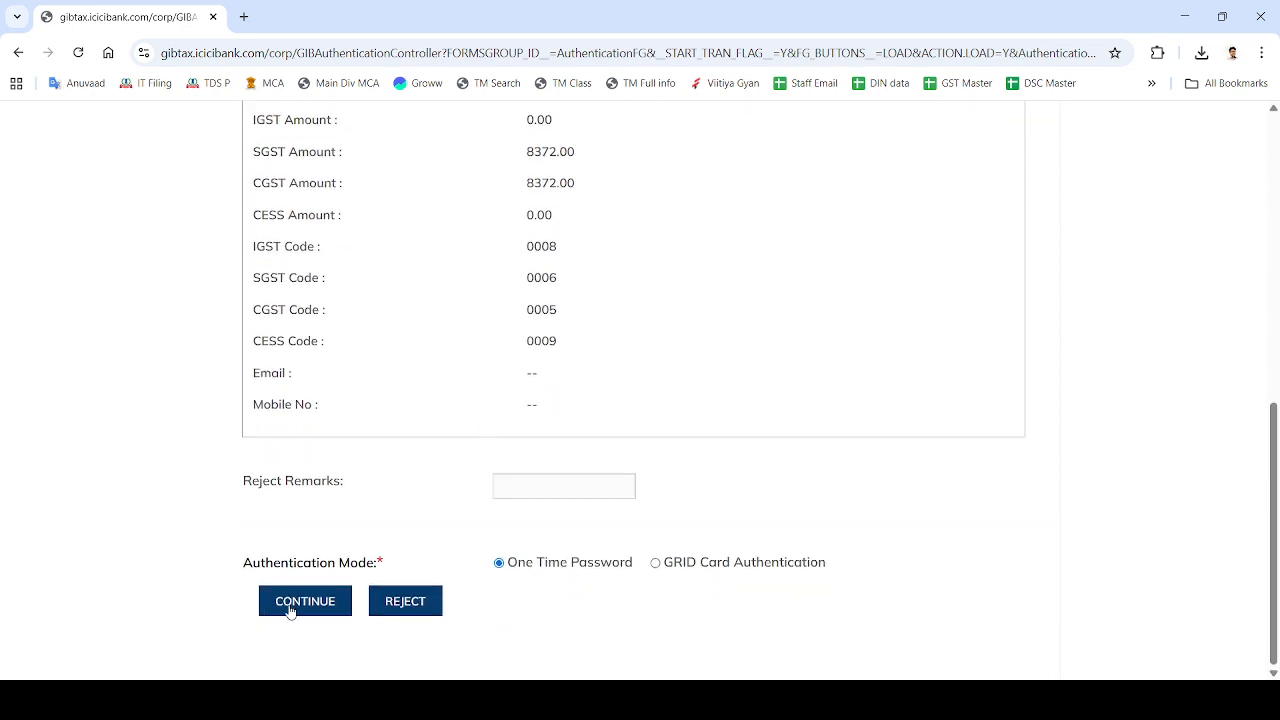
pyautogui.click(296, 603)
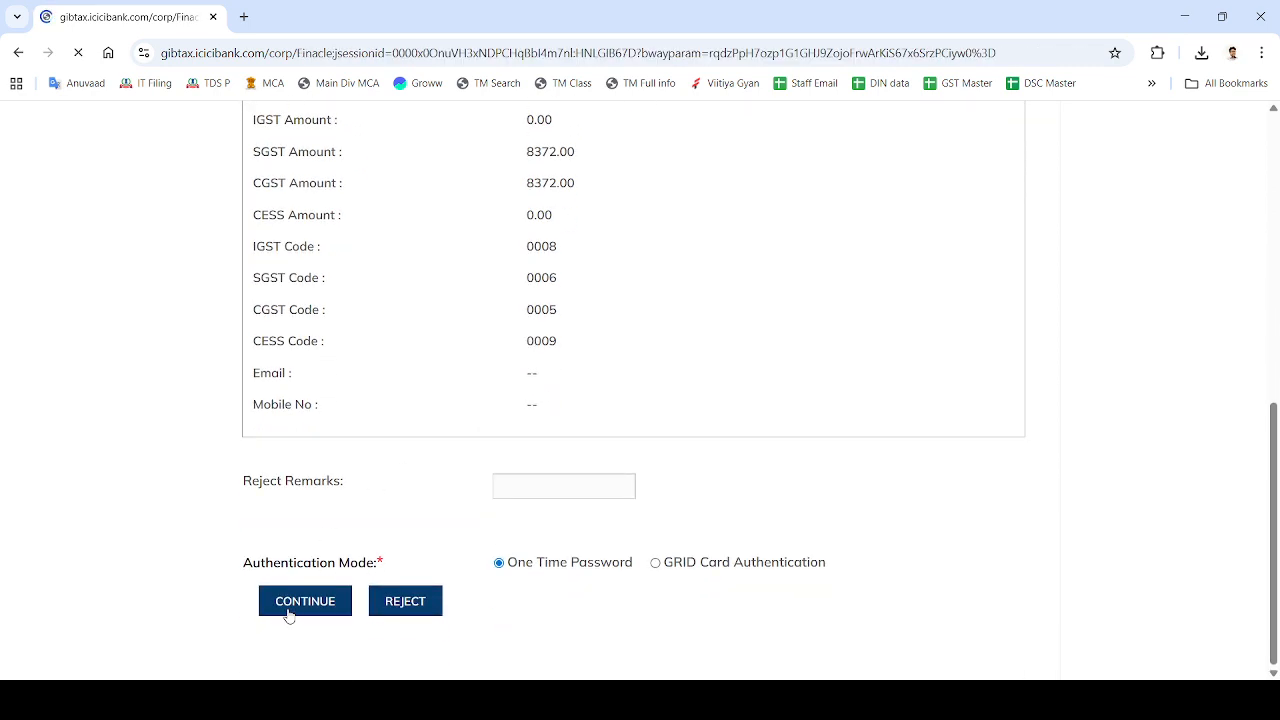
# Enter the remark 'GST' and the OTP, then submit the 16744.00 tax payment.
pyautogui.scroll(-4, 288, 607)
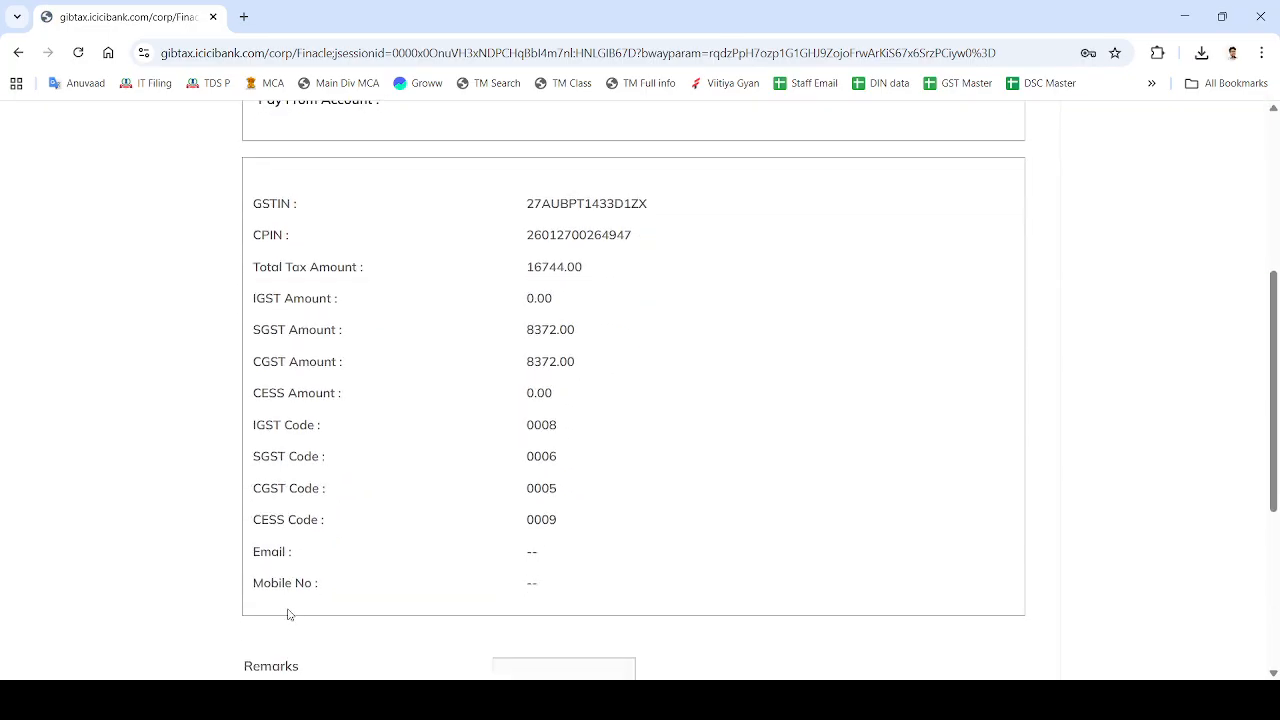
pyautogui.scroll(-4, 288, 614)
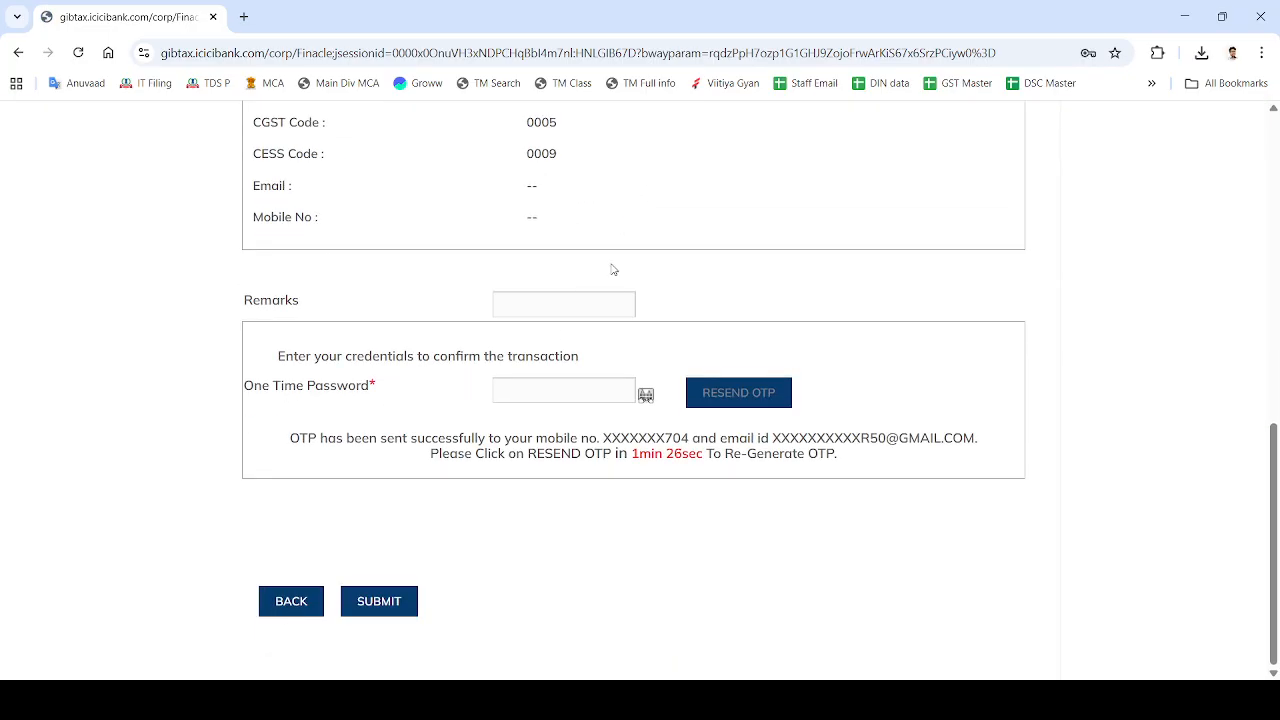
pyautogui.click(558, 302)
pyautogui.write('GST^')
pyautogui.press('Tab')
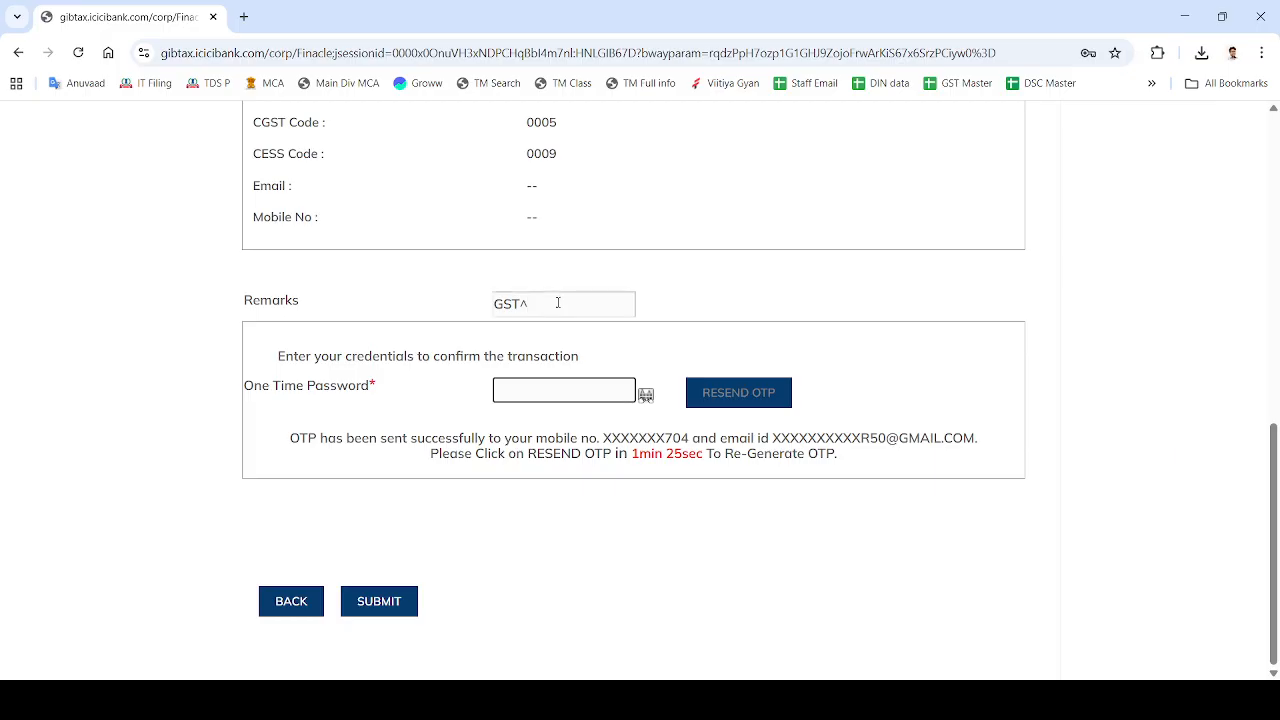
pyautogui.hotkey('shift', 'Tab')
pyautogui.press('End')
pyautogui.press('BackSpace')
pyautogui.press('Tab')
pyautogui.write('******')
pyautogui.click(366, 604)
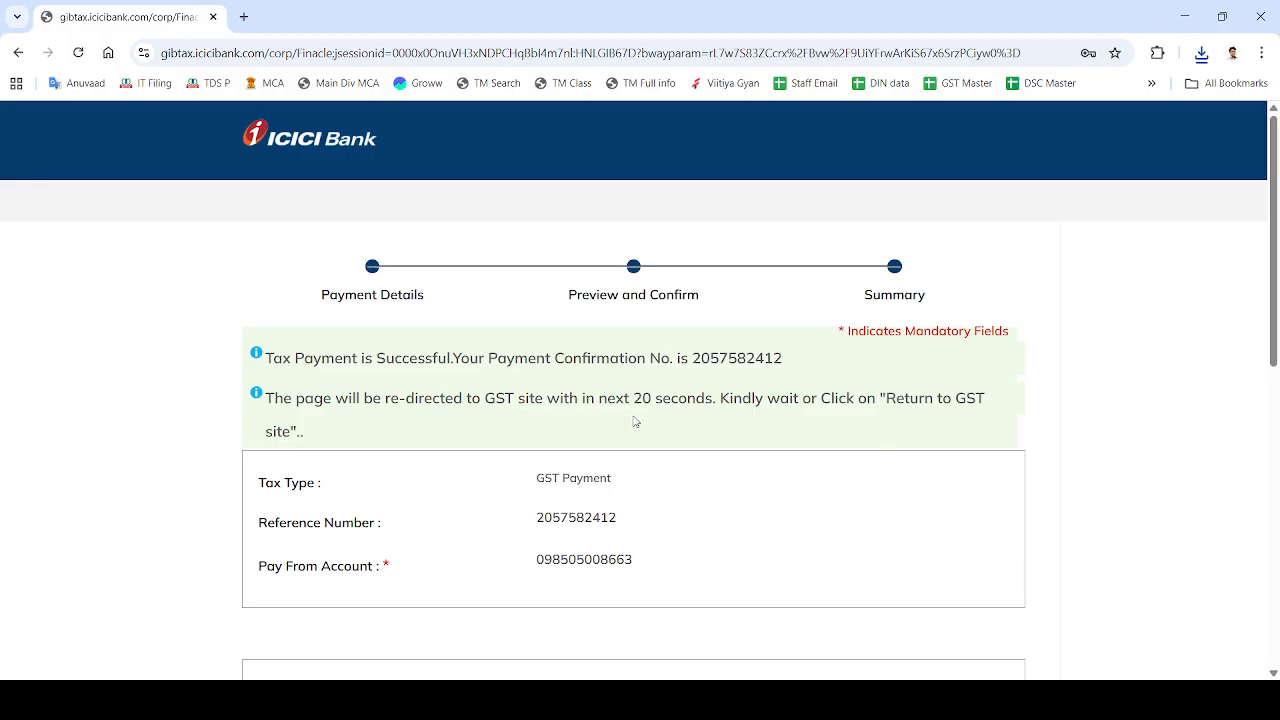
# Go back from ICICI Bank to the government GST site after the successful payment.
pyautogui.scroll(-3, 624, 423)
pyautogui.scroll(-5, 622, 423)
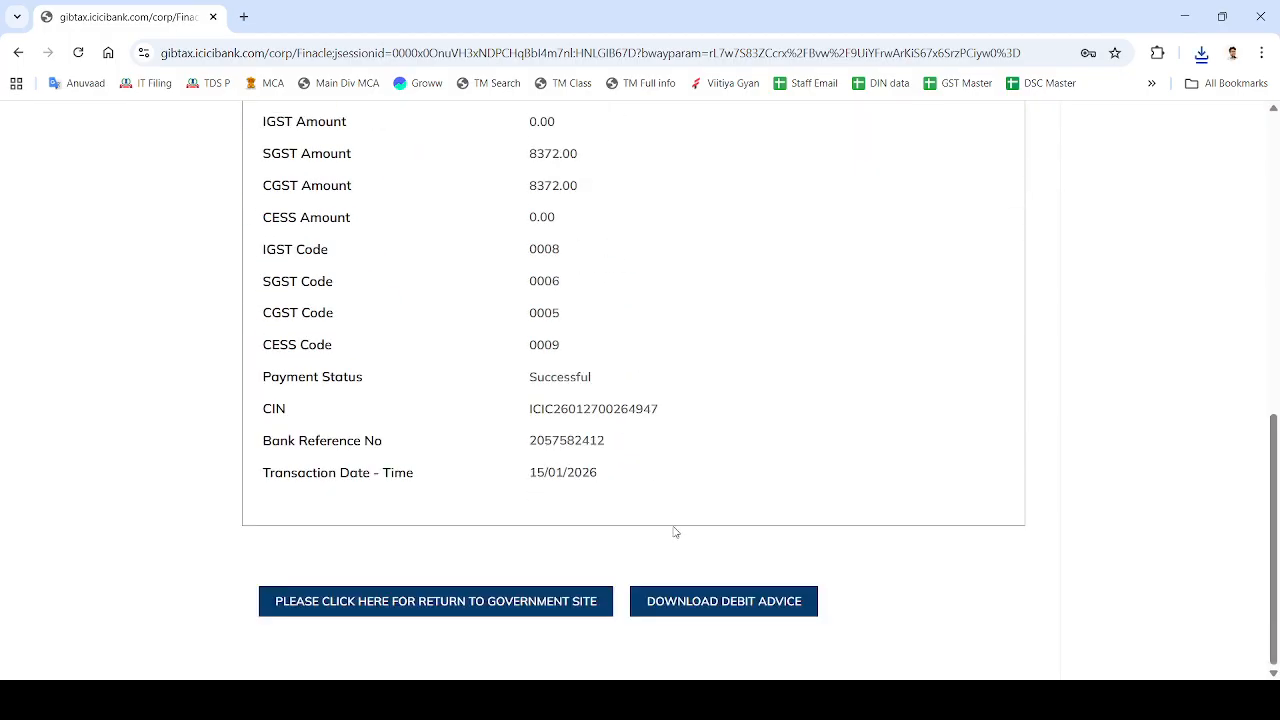
pyautogui.click(427, 602)
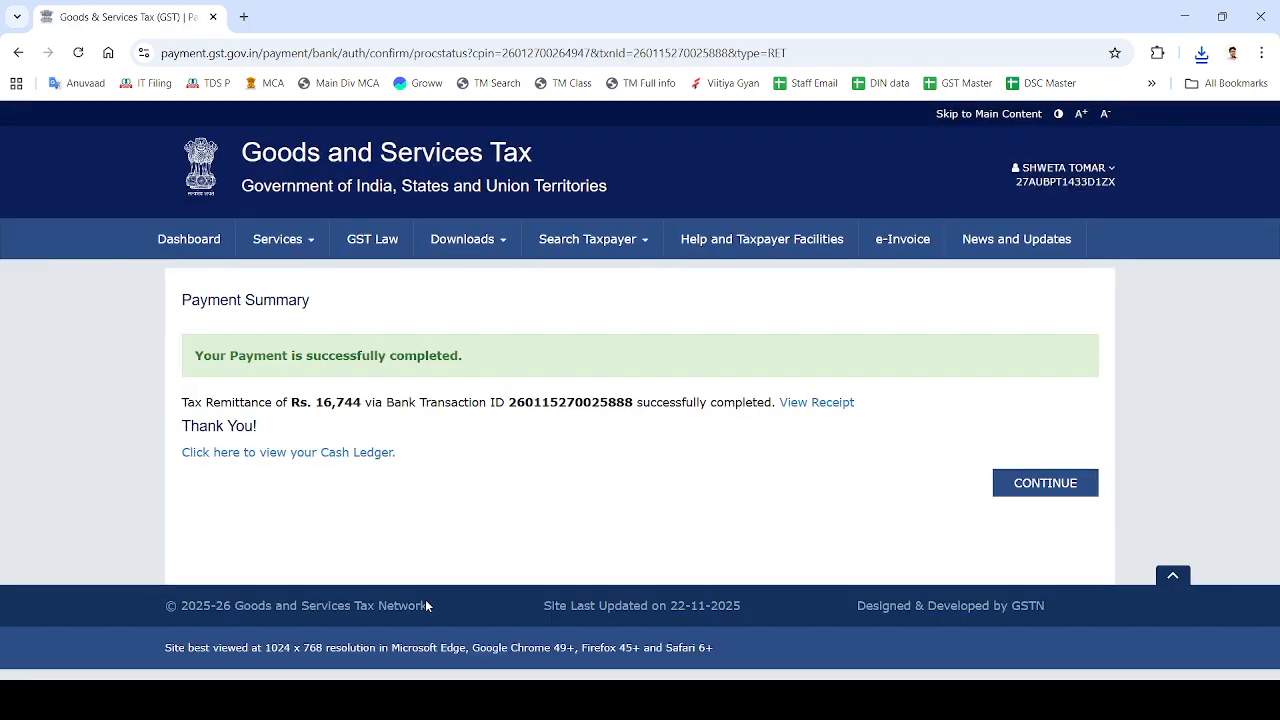
# Offset the GSTR-3B liability, confirming the irreversible-offset warnings, and proceed to file.
pyautogui.click(1024, 486)
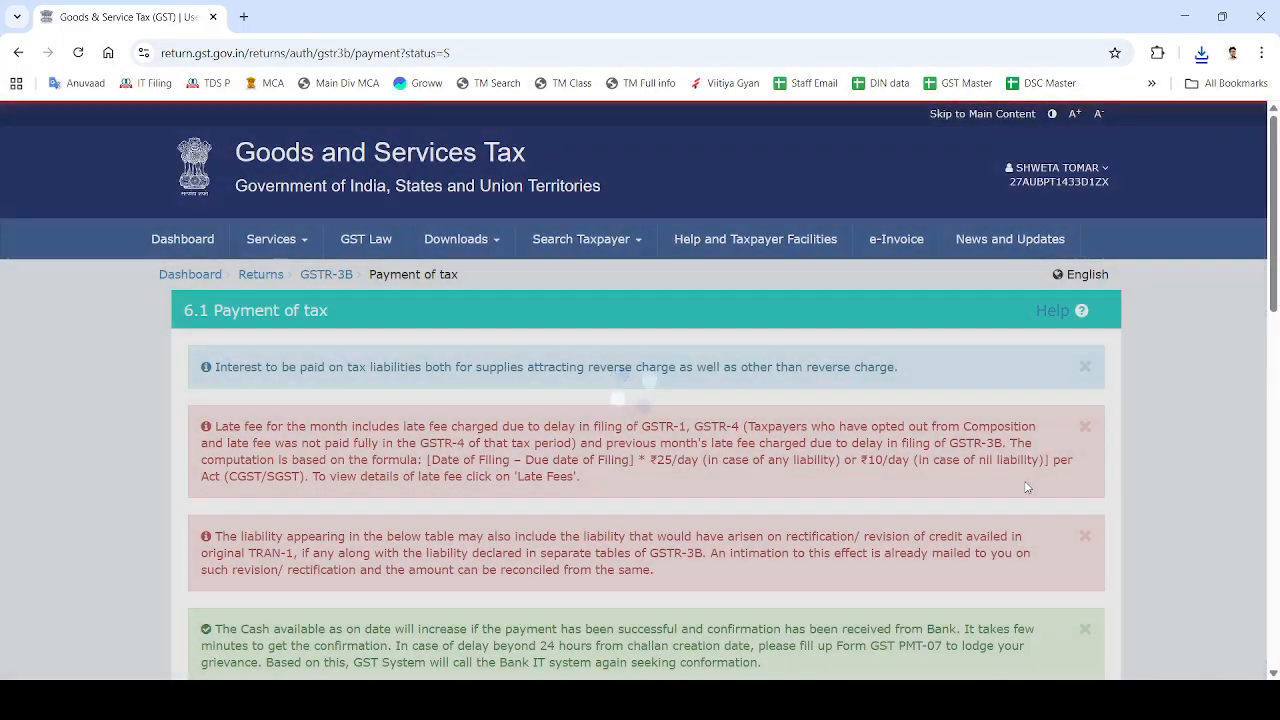
pyautogui.scroll(-12, 1025, 487)
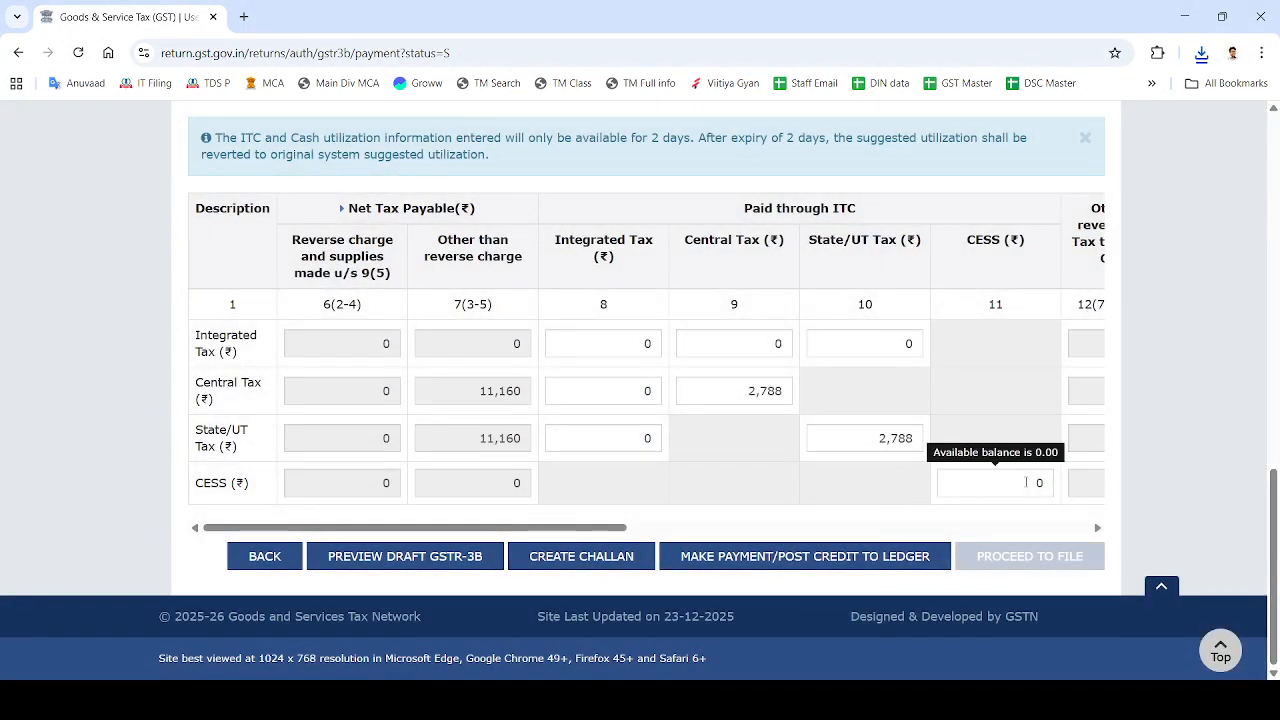
pyautogui.click(724, 560)
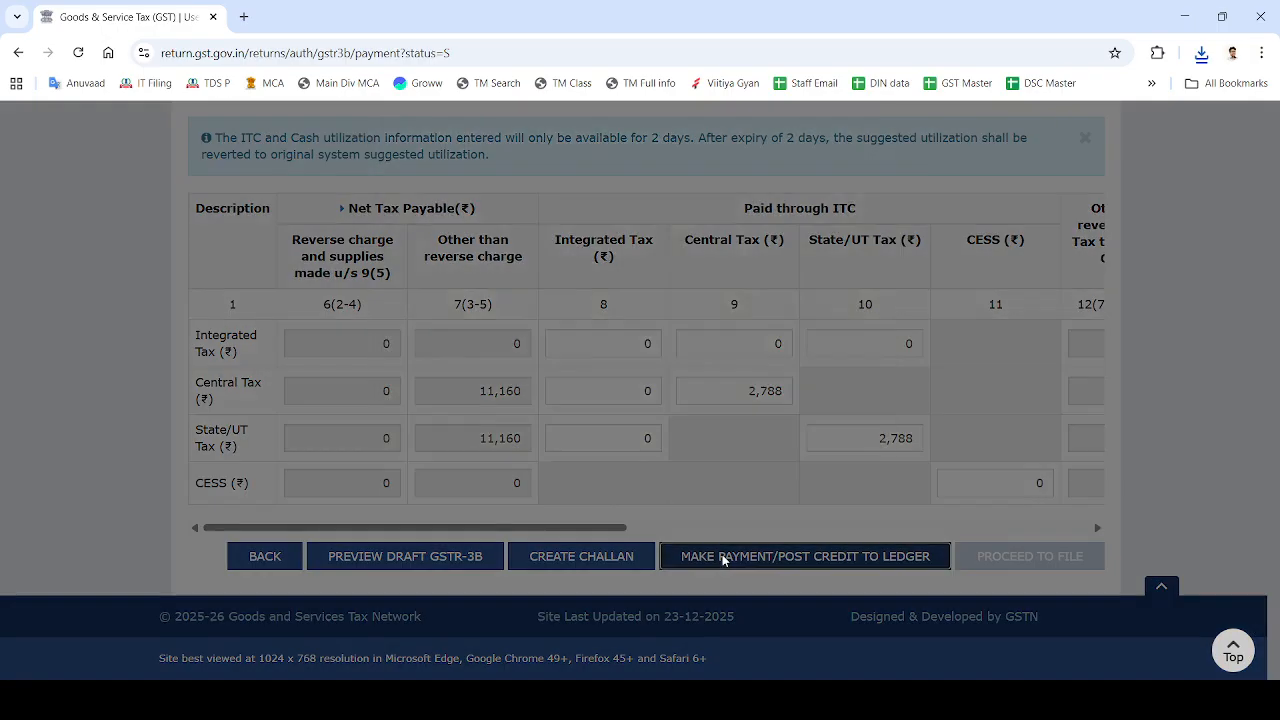
pyautogui.click(658, 455)
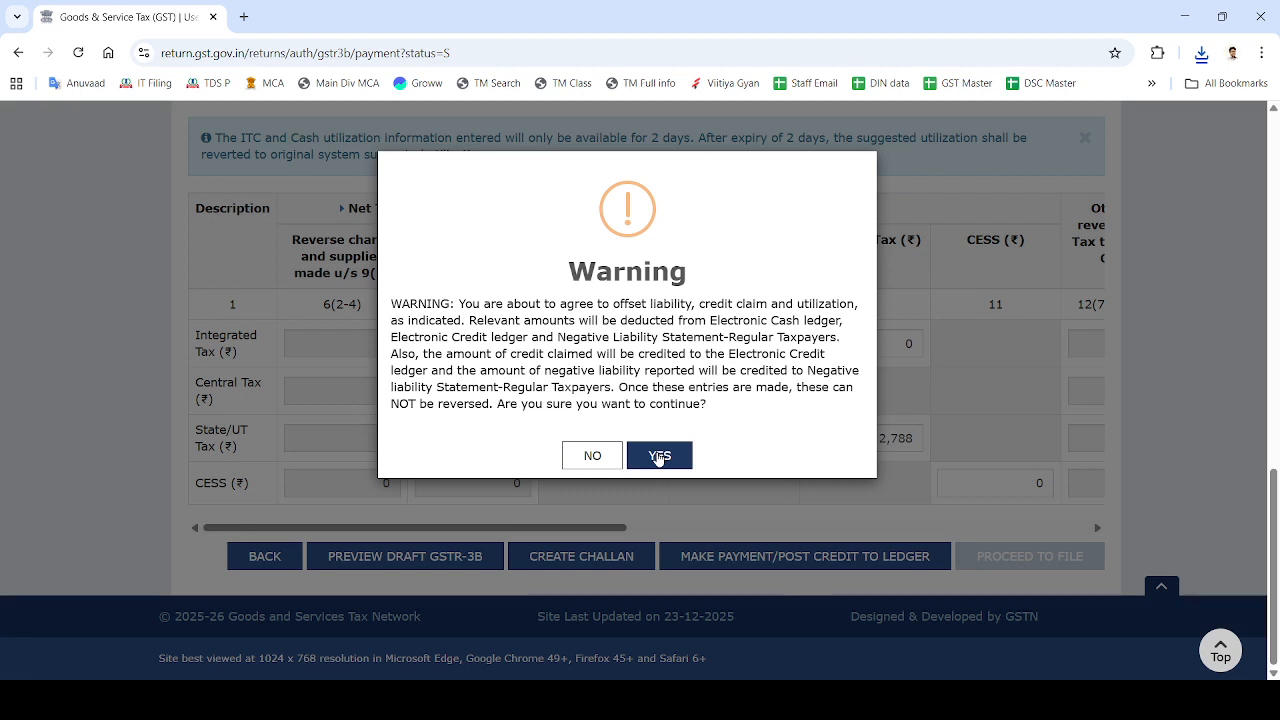
pyautogui.click(658, 456)
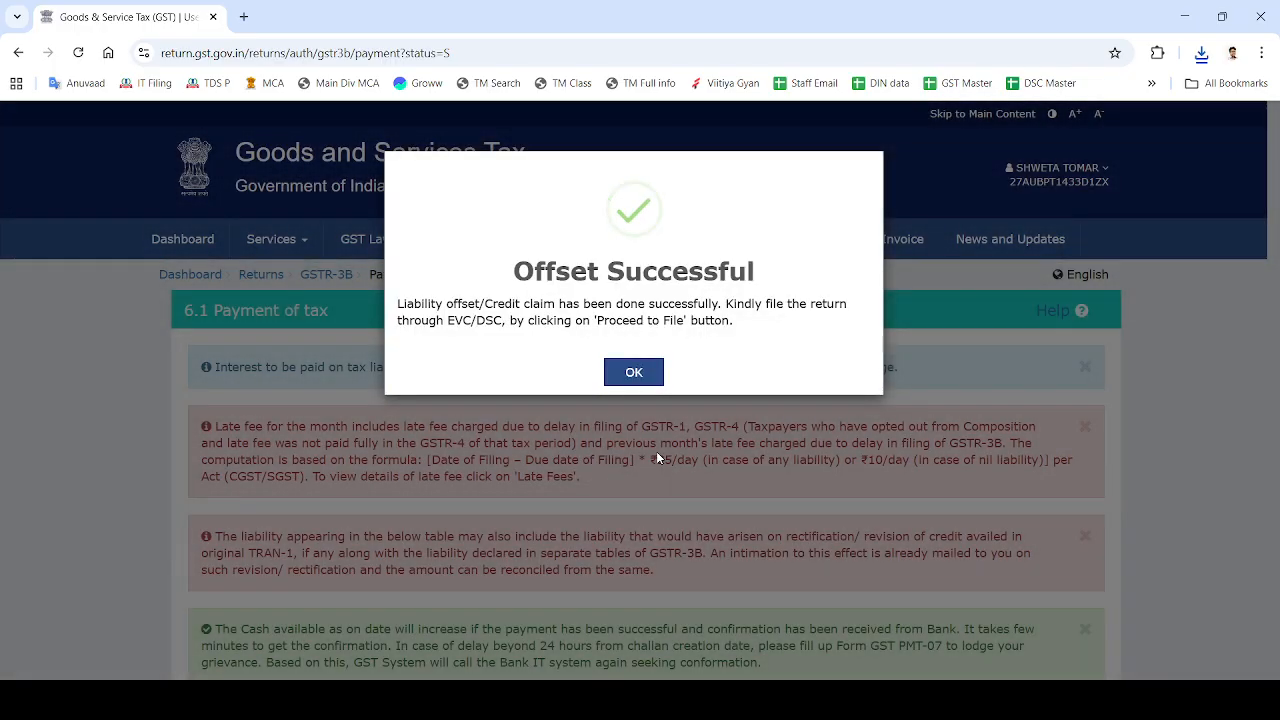
pyautogui.click(622, 372)
pyautogui.scroll(-10, 627, 370)
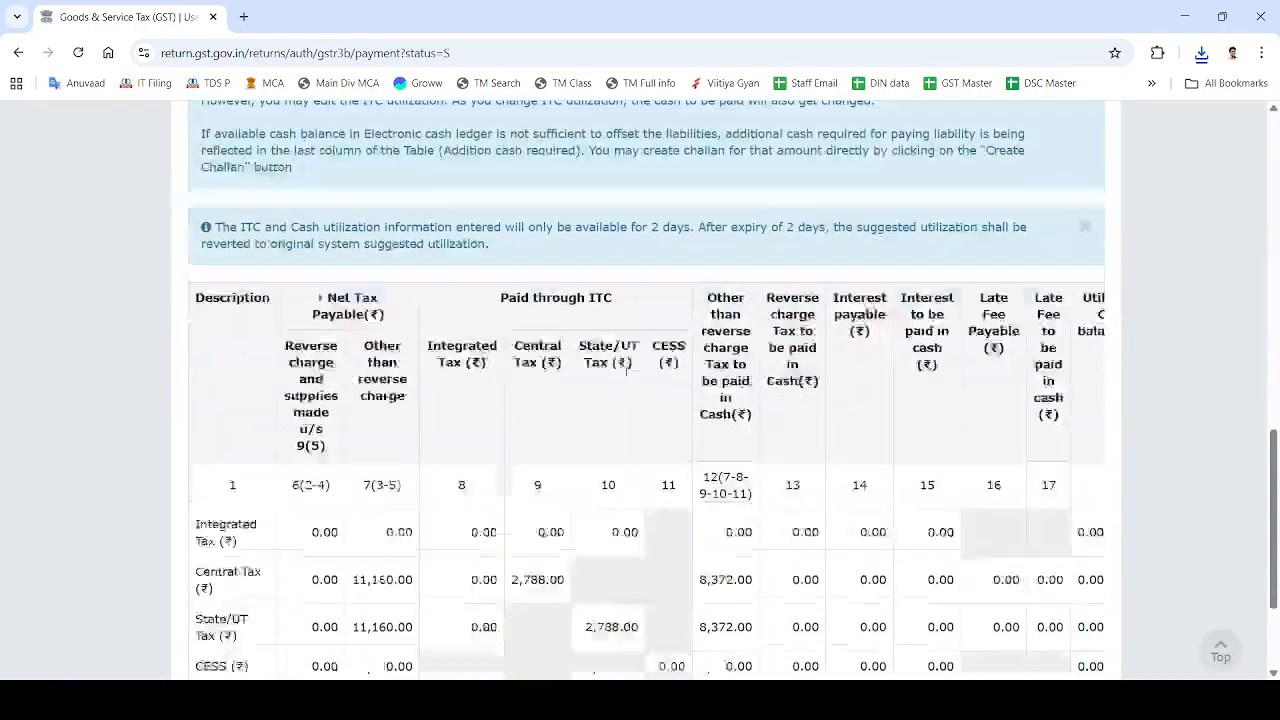
pyautogui.click(1007, 600)
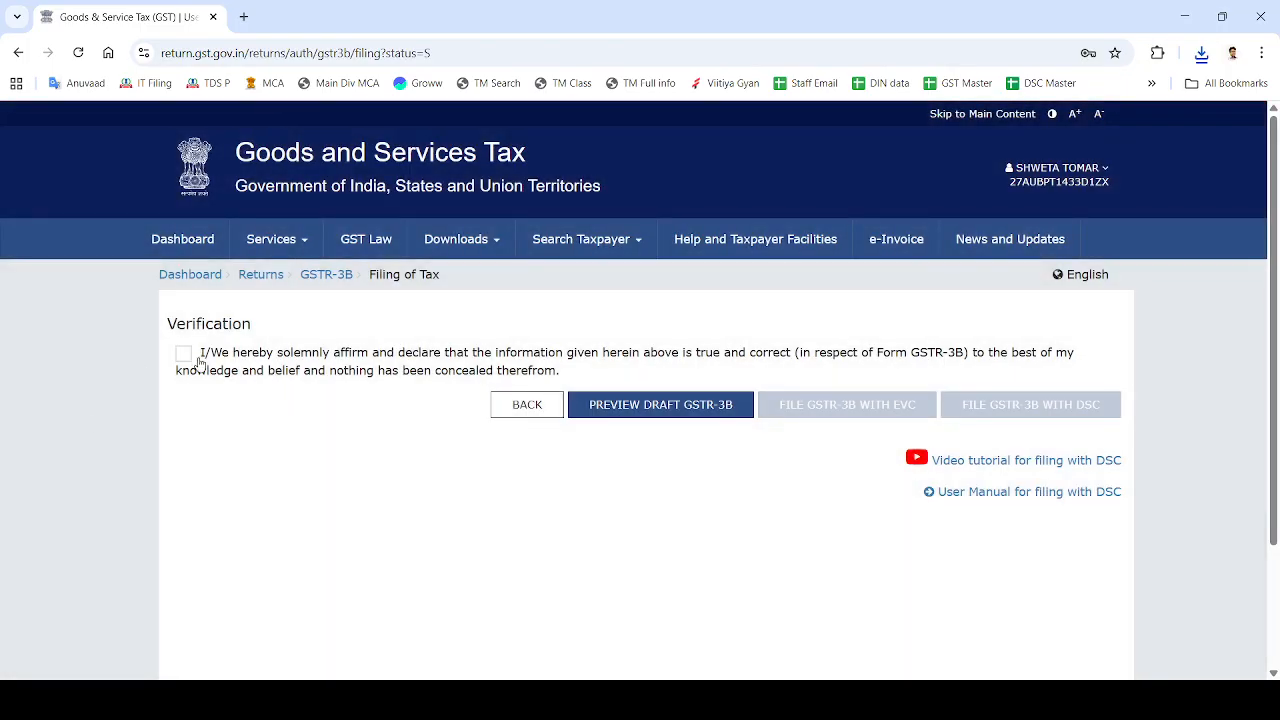
# Affirm the verification declaration and select the authorised signatory for the December 2025 GSTR-3B.
pyautogui.click(185, 356)
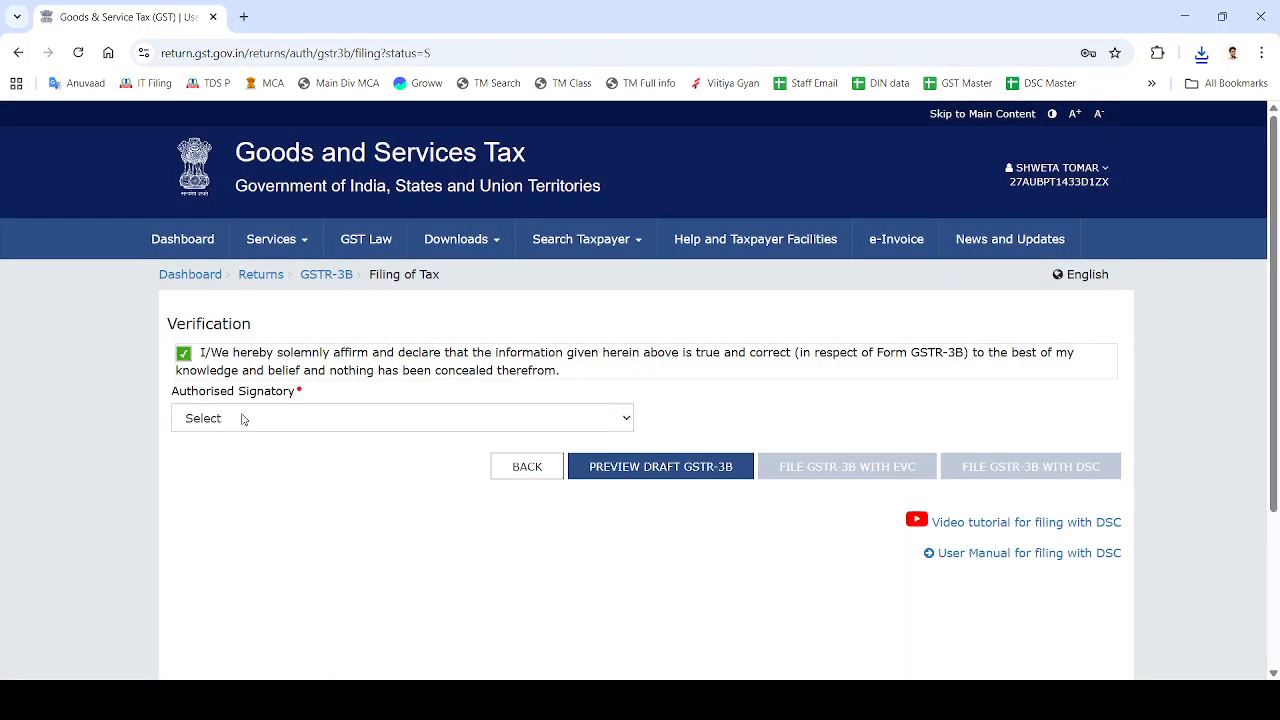
pyautogui.click(241, 417)
pyautogui.click(236, 470)
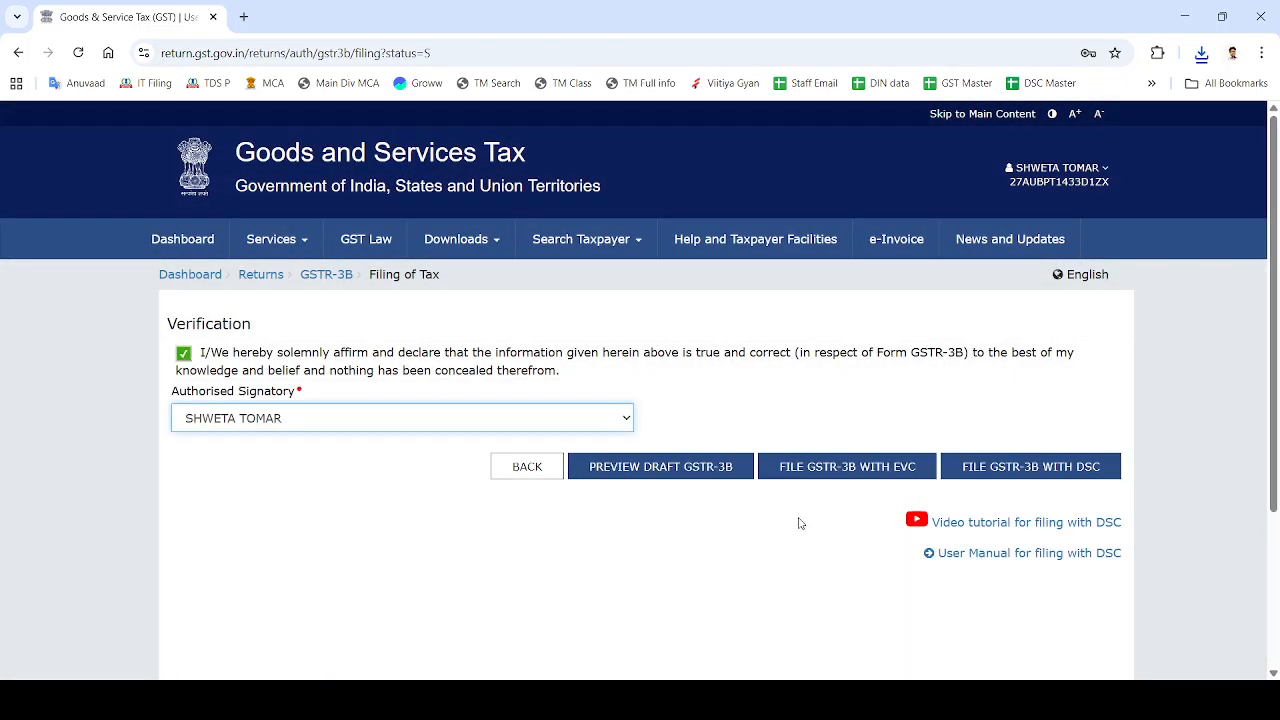
# File the GSTR-3B with EVC, entering and verifying the six-digit OTP.
pyautogui.click(857, 470)
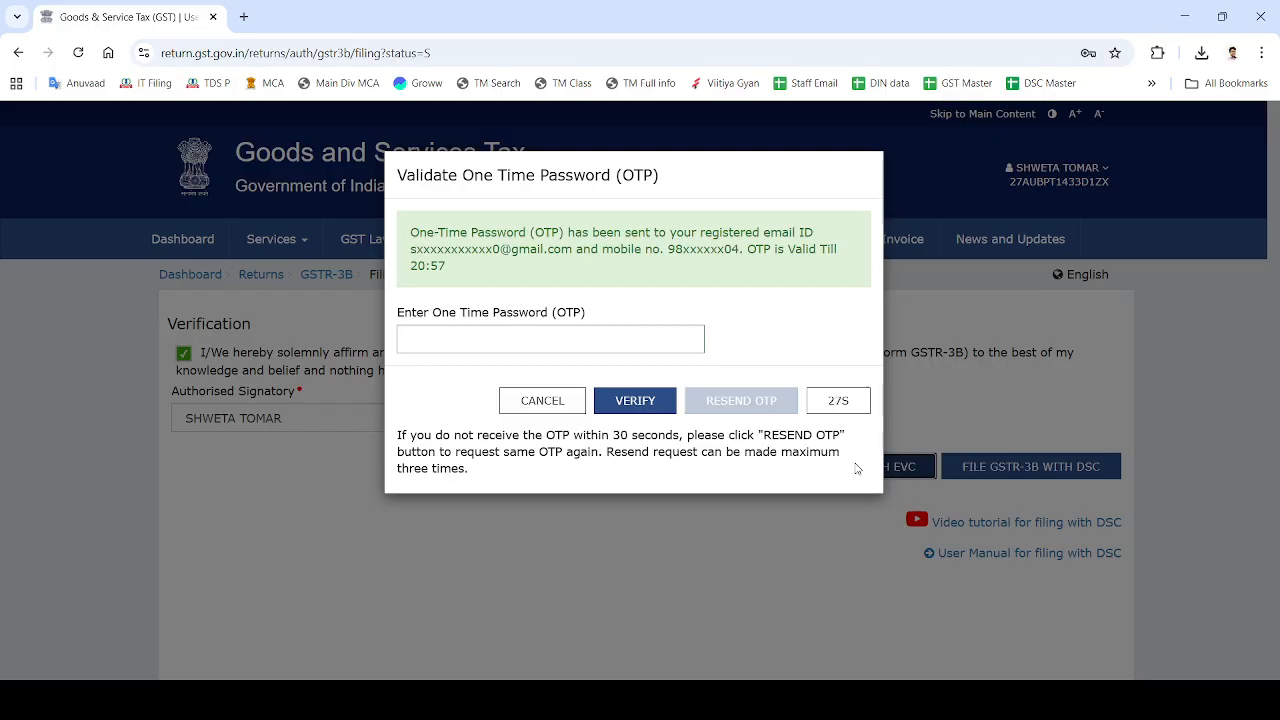
pyautogui.click(512, 347)
pyautogui.write('•••')
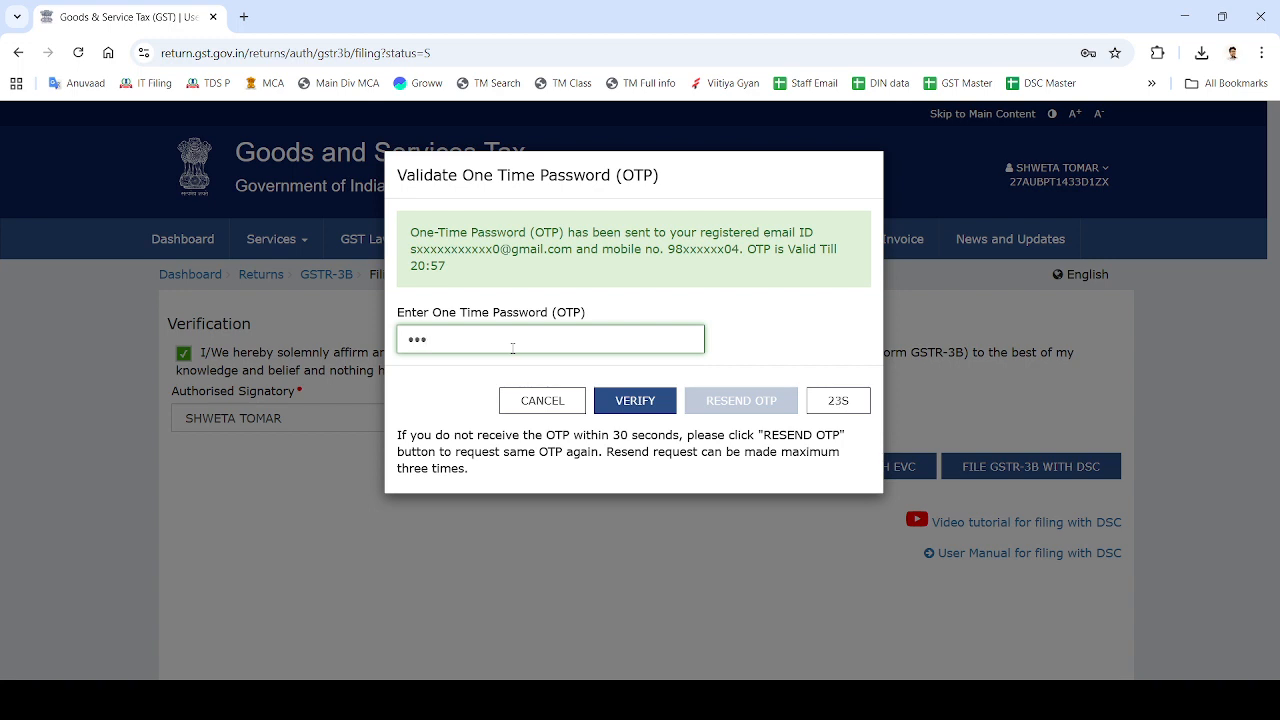
pyautogui.write('•••')
pyautogui.click(640, 400)
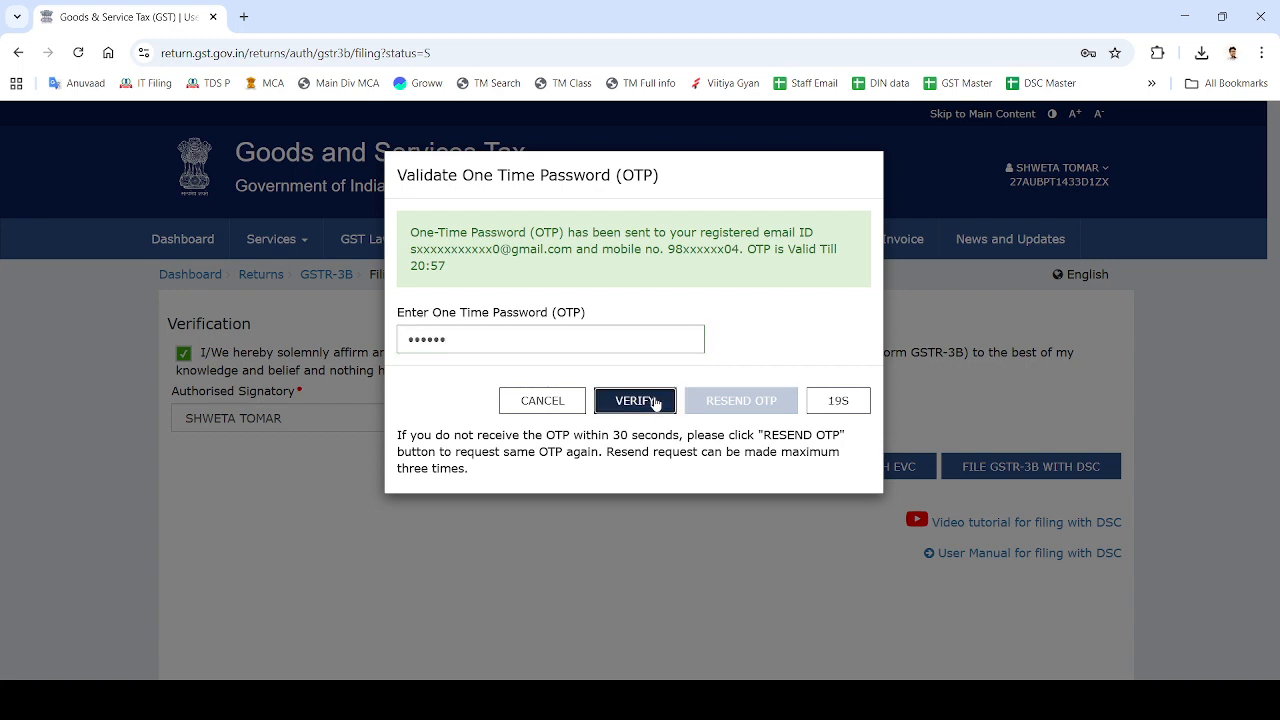